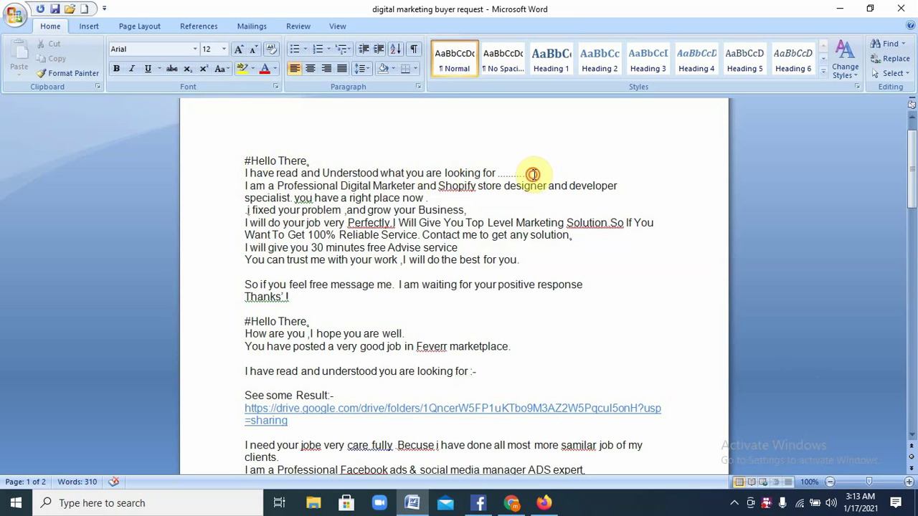
- Place the cursor at the end of the dotted placeholder after "looking for", and switch to the Fiverr custom offer in Chrome
left_click_drag(528, 175, 535, 174)
left_click(530, 173)
left_click(495, 175)
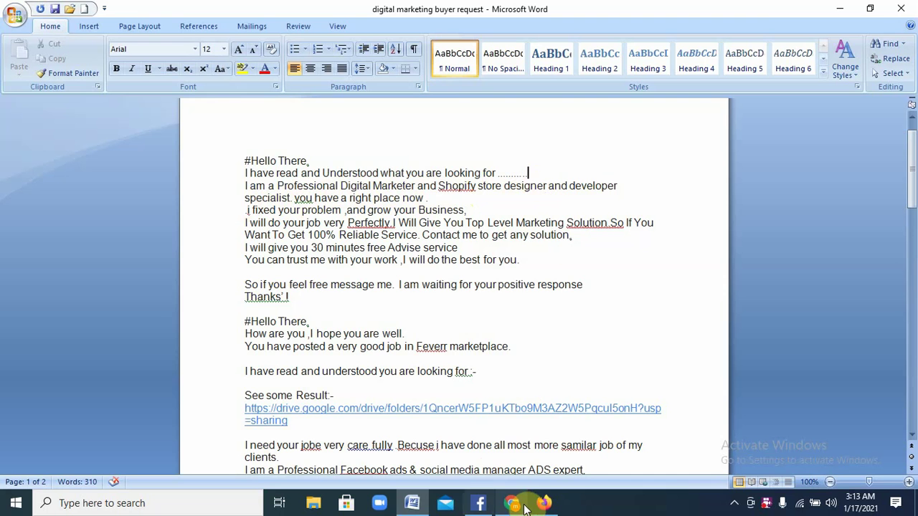
mouse_move(525, 508)
left_click(519, 467)
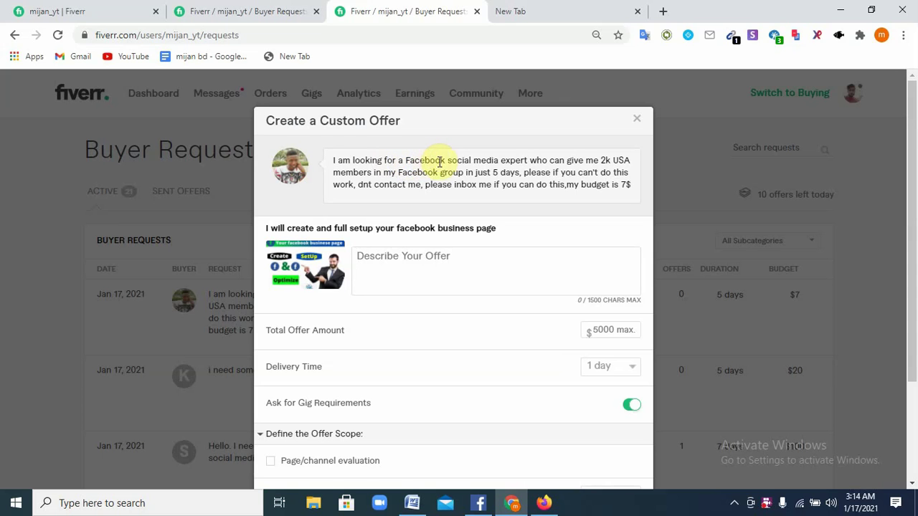
- Copy the phrase "Facebook social media exper" from the buyer's request text in the custom offer
left_click_drag(530, 160, 537, 158)
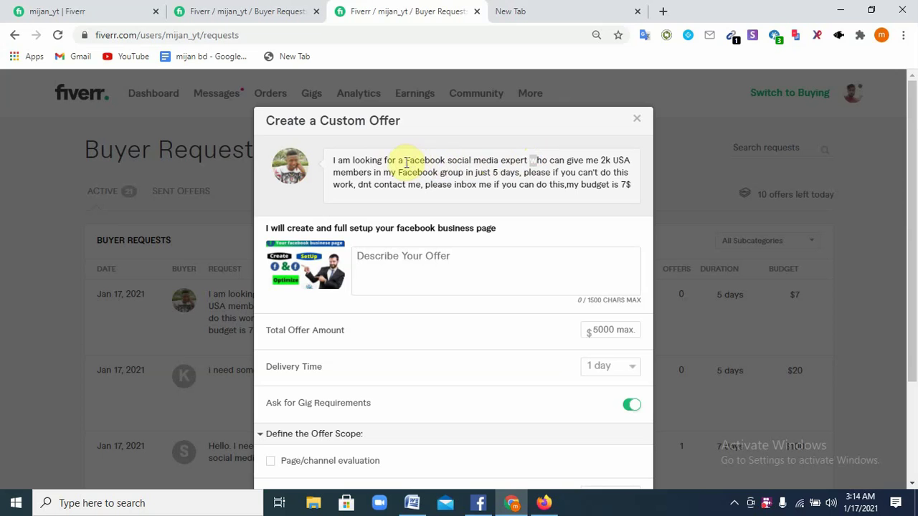
double_click(539, 160)
left_click(582, 219)
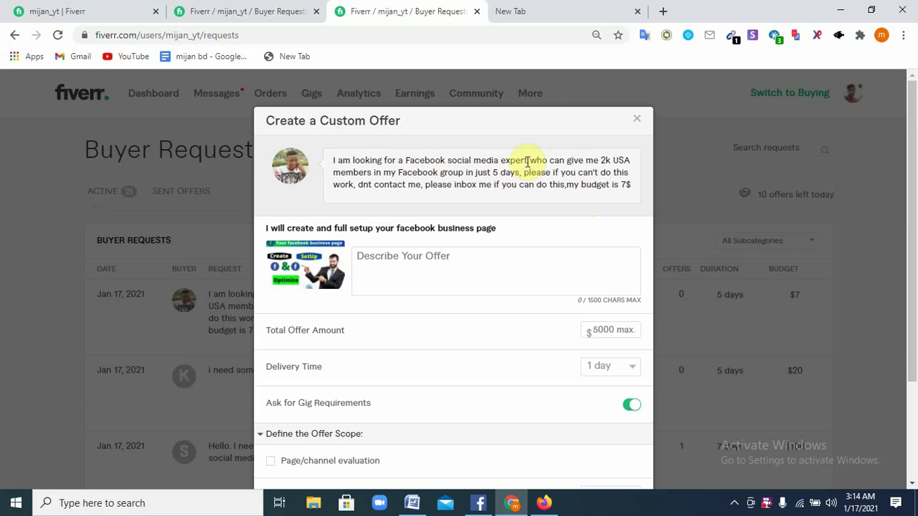
left_click_drag(334, 161, 423, 160)
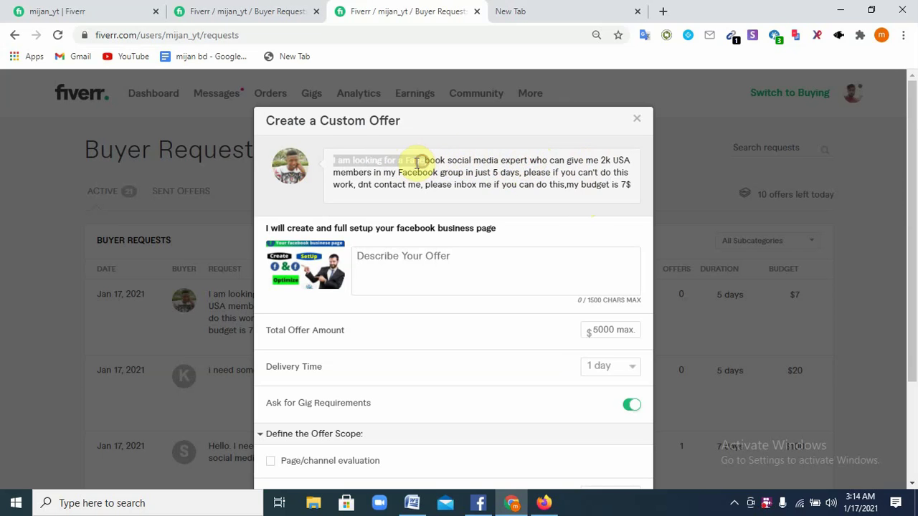
left_click(548, 161)
left_click_drag(527, 161, 405, 159)
key("ctrl+c")
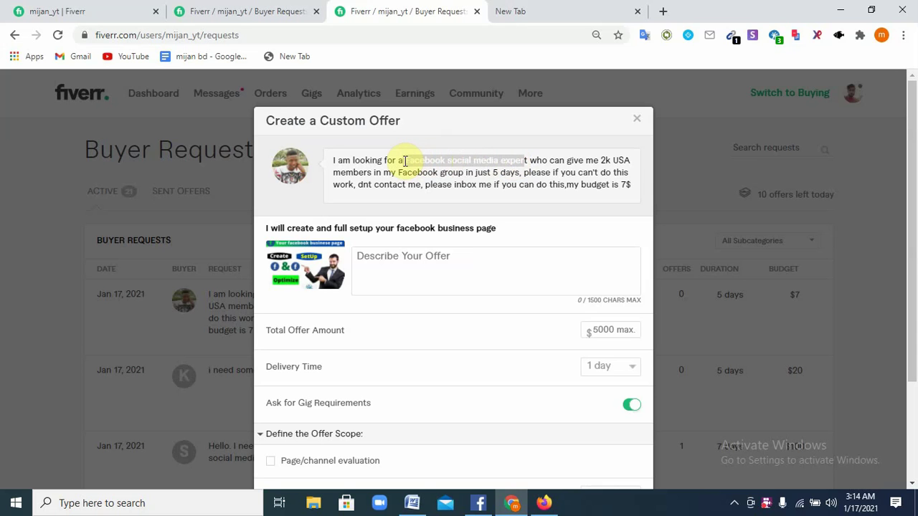
right_click(463, 159)
left_click(496, 177)
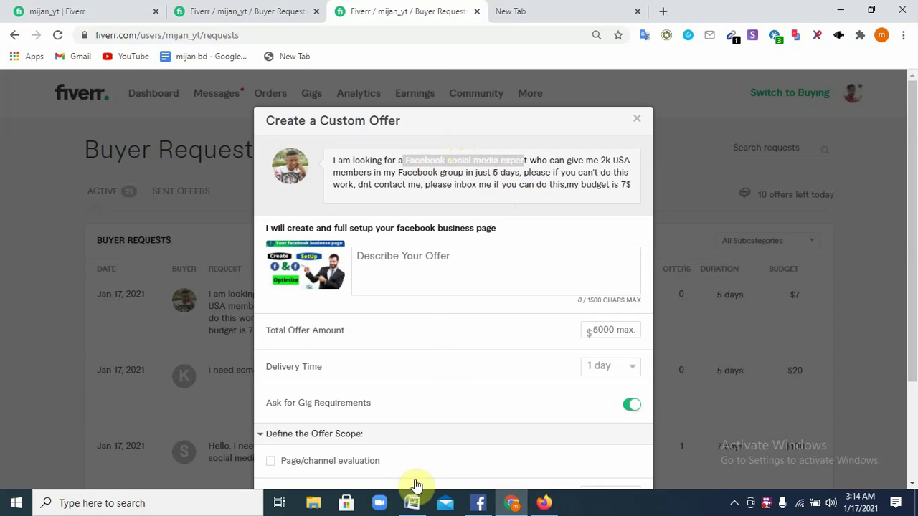
- In the Word document, replace the dotted placeholder after "looking for" with the copied phrase and complete it as "Facebook social media expert"
left_click(413, 503)
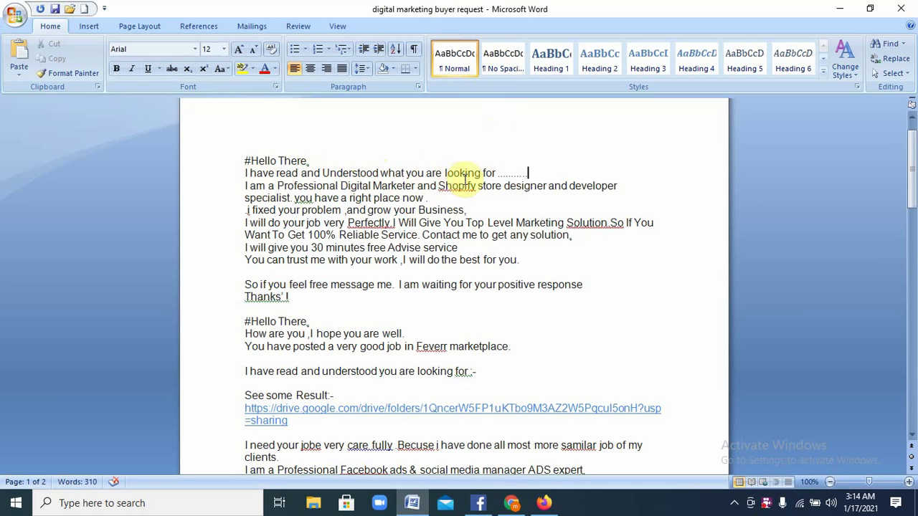
key("BackSpace")
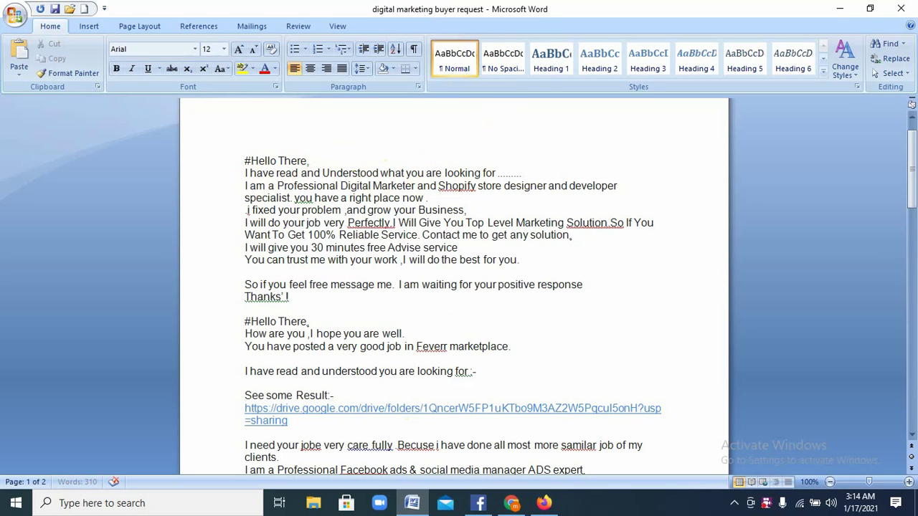
key("BackSpace")
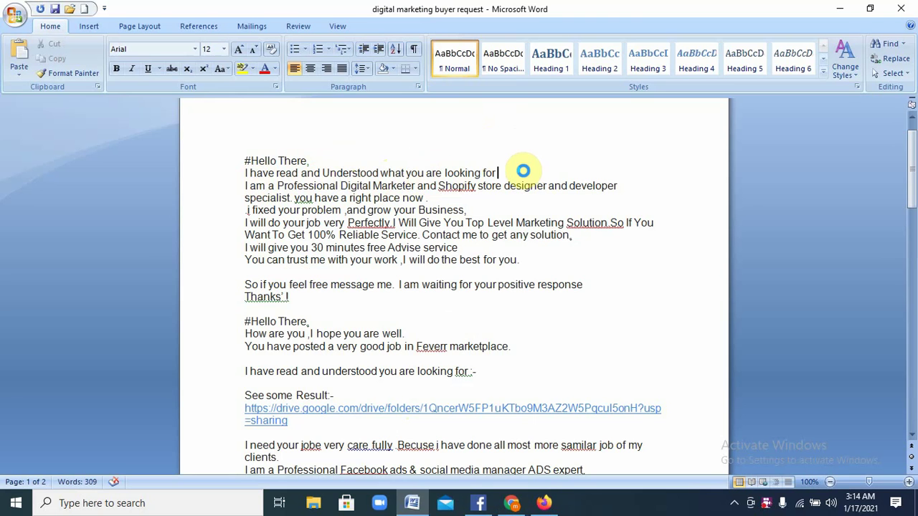
key("ctrl+v")
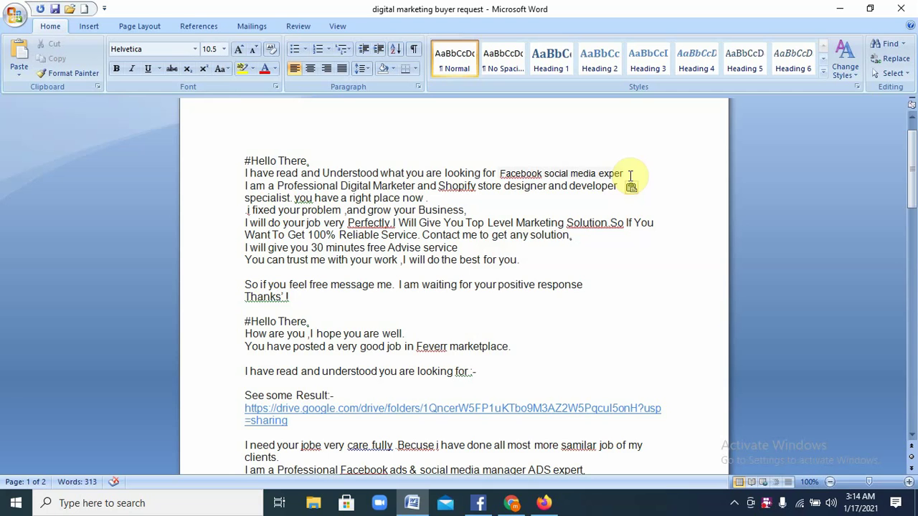
type("t")
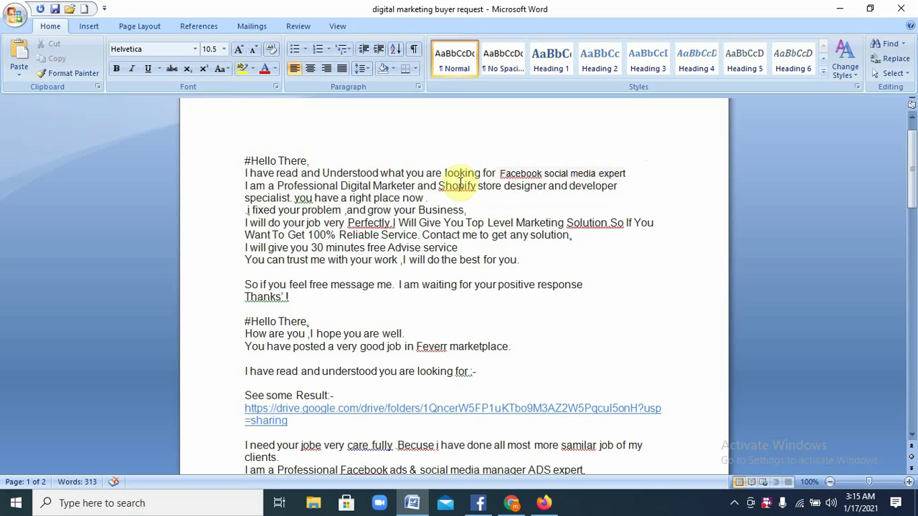
right_click(526, 173)
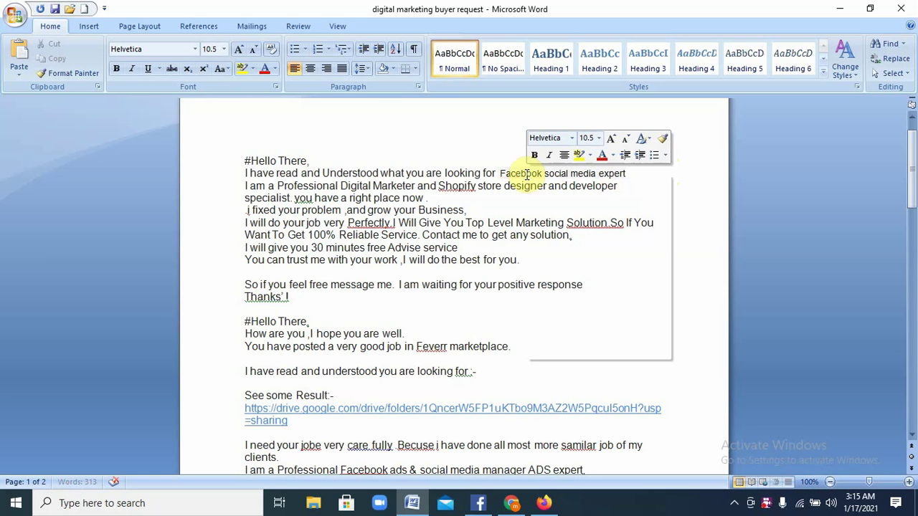
left_click(698, 175)
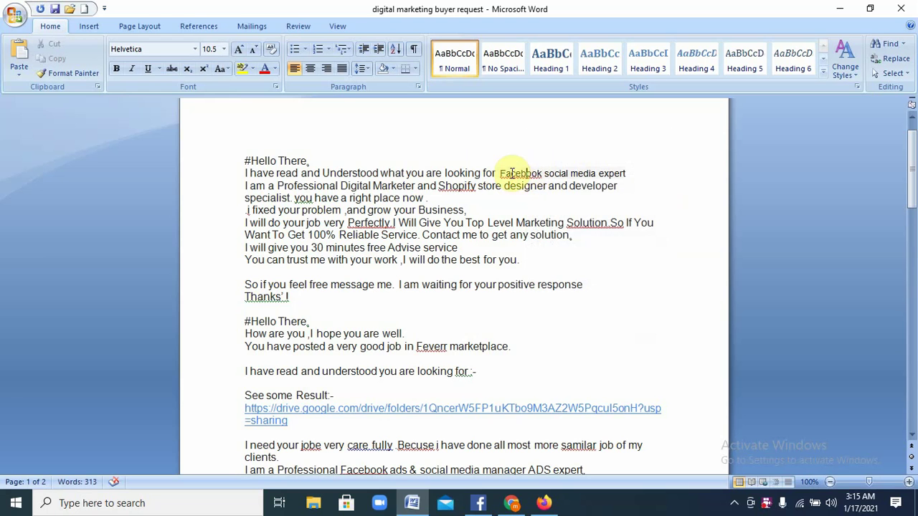
left_click(502, 150)
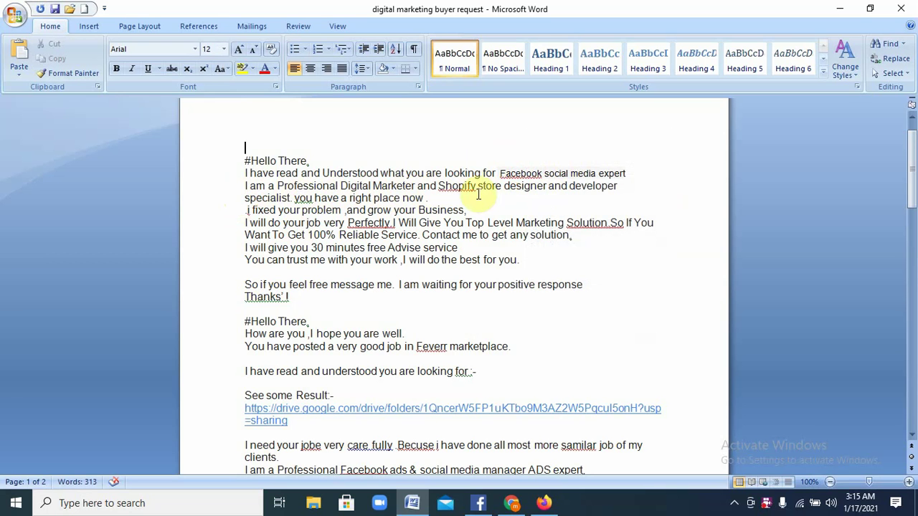
- Delete "Shopify store designer and developer" before "specialist" in the first template's "I am a Professional" sentence
left_click(621, 186)
key("BackSpace")
key("BackSpace")
key("BackSpace")
key("BackSpace")
key("BackSpace")
key("BackSpace")
key("BackSpace")
key("BackSpace")
key("BackSpace")
key("BackSpace")
key("BackSpace")
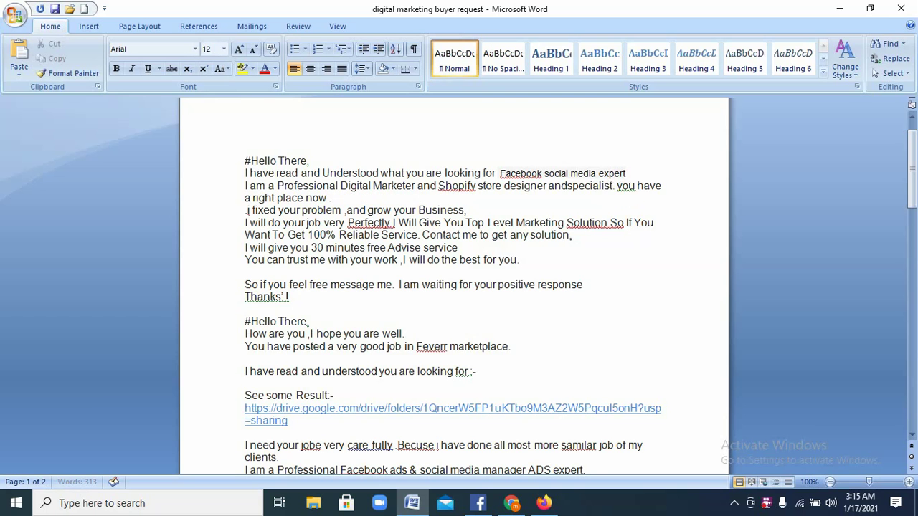
key("BackSpace")
key("BackSpace")
key("BackSpace")
key("BackSpace")
key("BackSpace")
key("BackSpace")
key("BackSpace")
key("BackSpace")
key("BackSpace")
key("BackSpace")
key("BackSpace")
key("BackSpace")
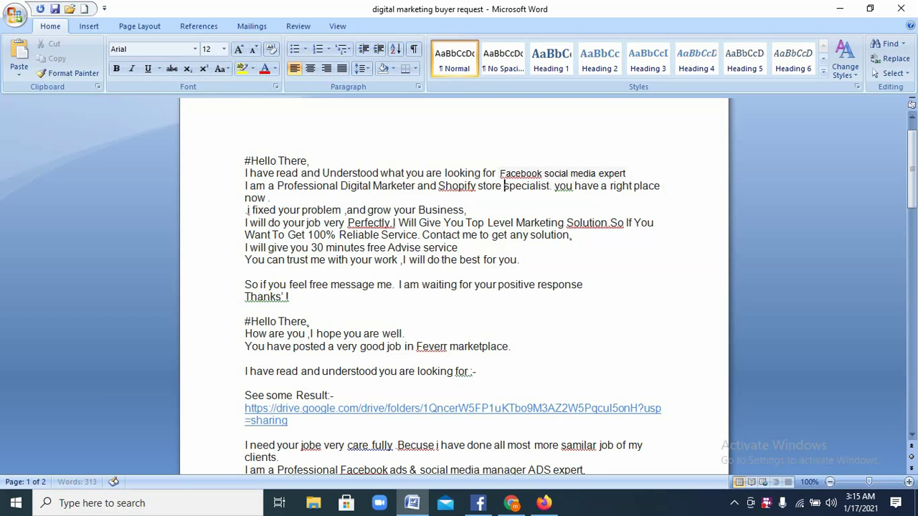
key("BackSpace")
key("BackSpace")
key("BackSpace")
key("BackSpace")
key("BackSpace")
key("BackSpace")
key("BackSpace")
key("BackSpace")
key("BackSpace")
key("BackSpace")
key("BackSpace")
key("BackSpace")
key("BackSpace")
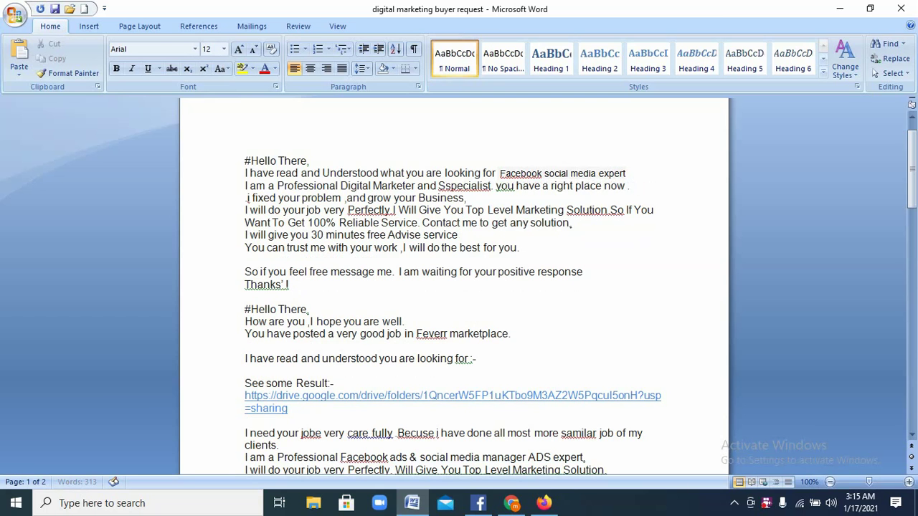
key("BackSpace")
key("BackSpace")
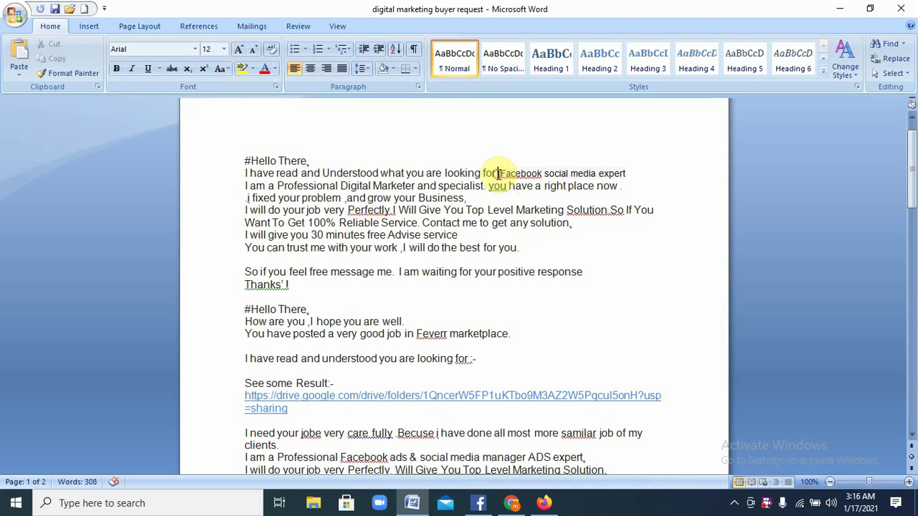
- Copy the word "Facebook" from the "looking for" line and paste it before "specialist" in the line below
left_click_drag(498, 173, 539, 174)
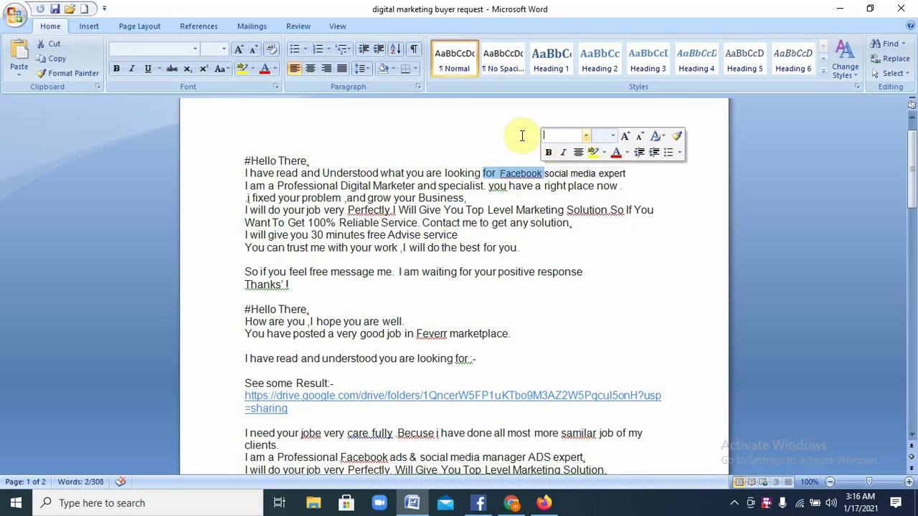
left_click(537, 172)
double_click(514, 174)
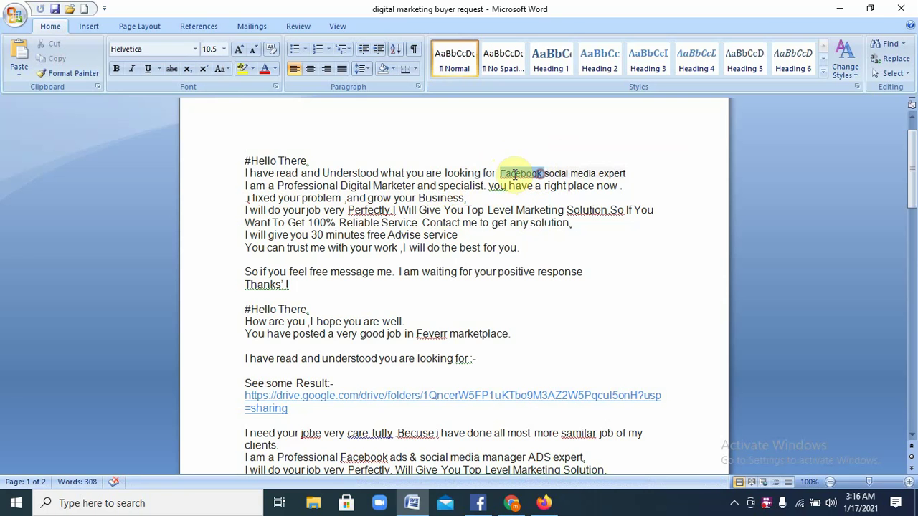
right_click(541, 180)
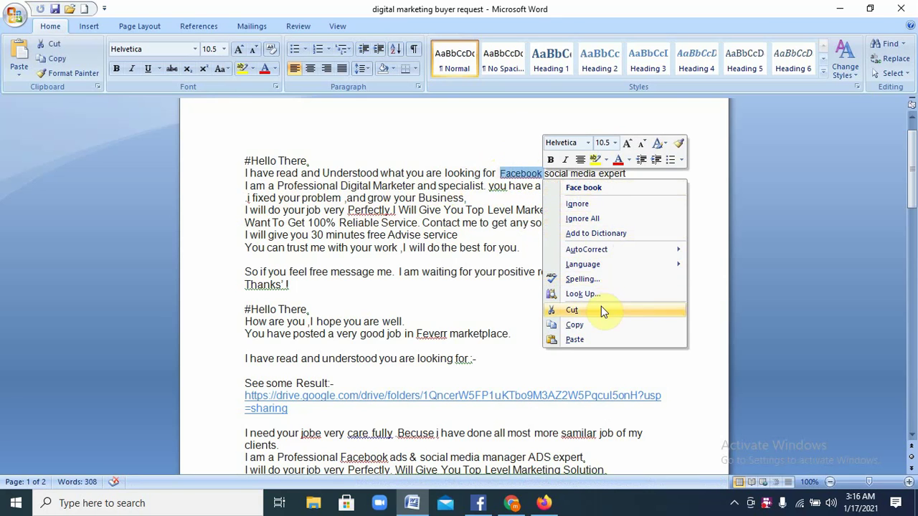
left_click(592, 327)
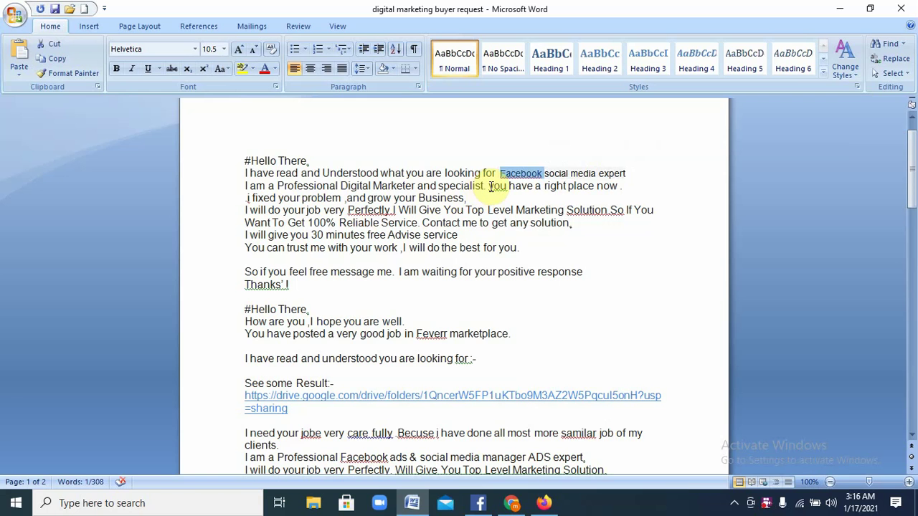
left_click(440, 187)
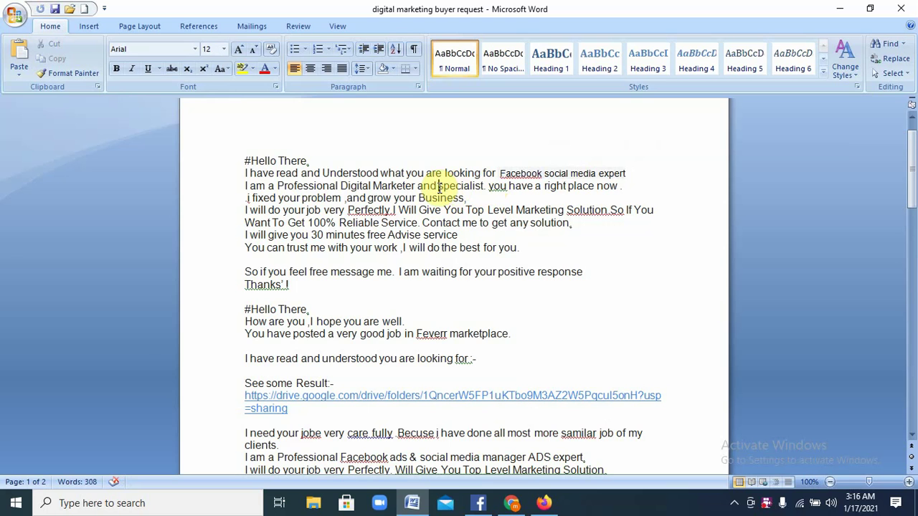
key("ctrl+v")
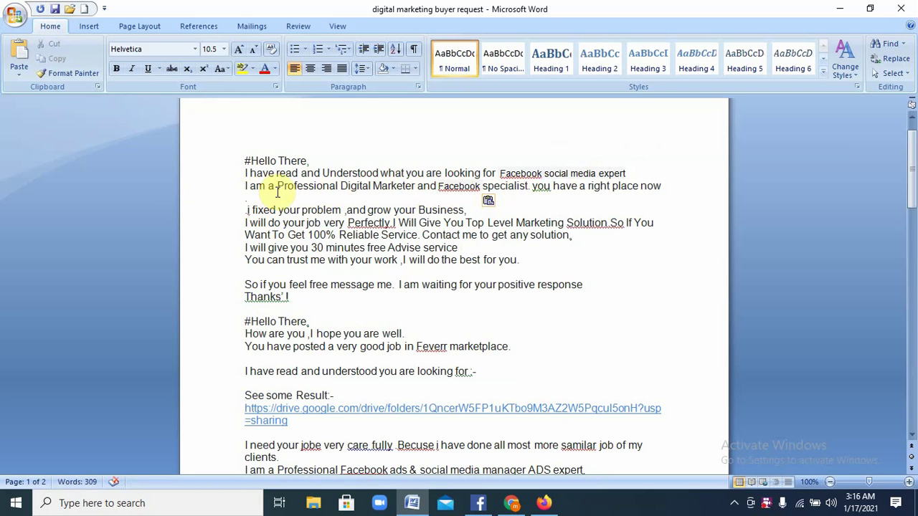
right_click(463, 186)
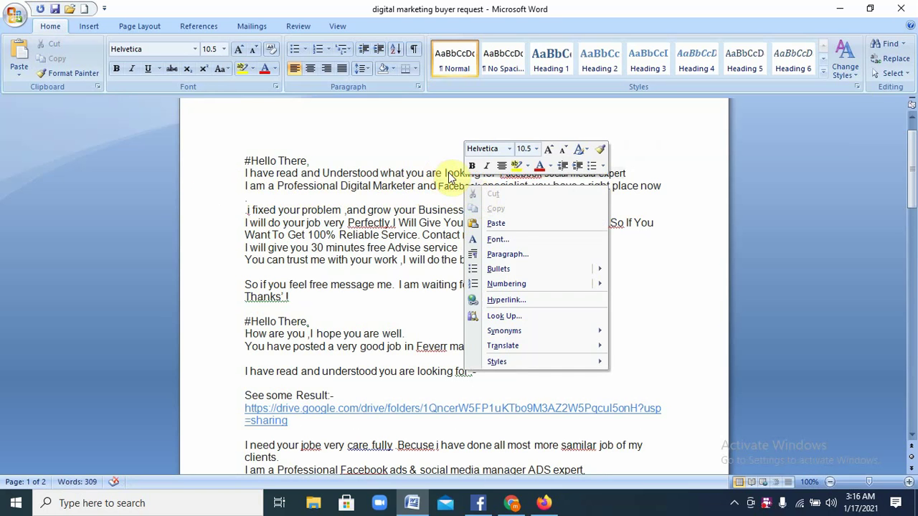
left_click(434, 139)
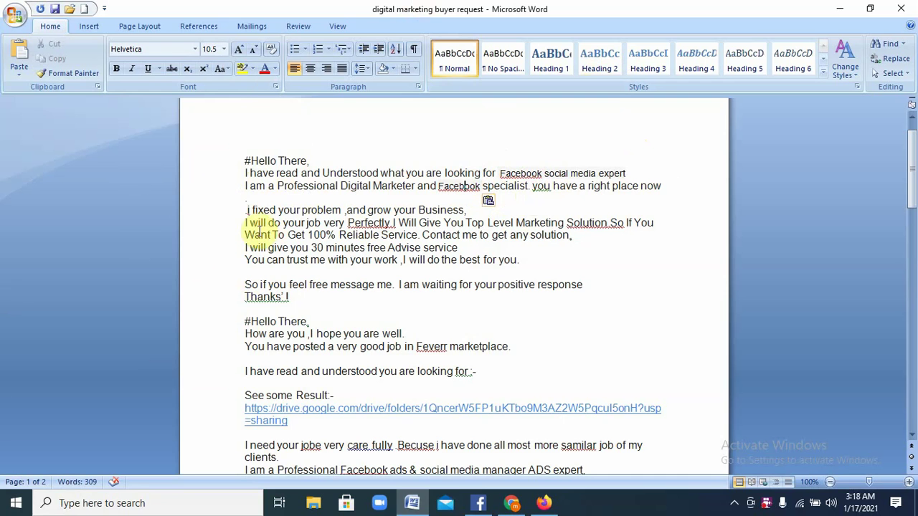
left_click(344, 212)
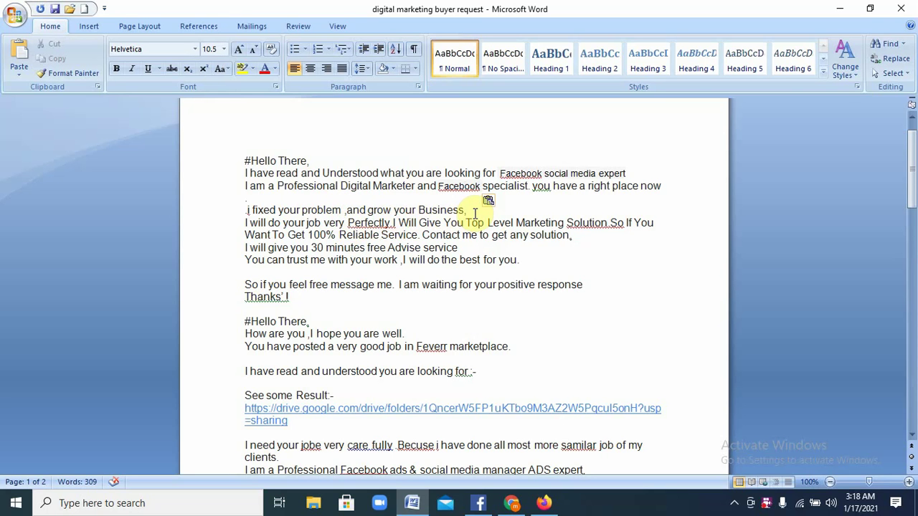
- Recheck the buyer's request text in the Fiverr custom offer in Chrome and return to the Word document
left_click(512, 503)
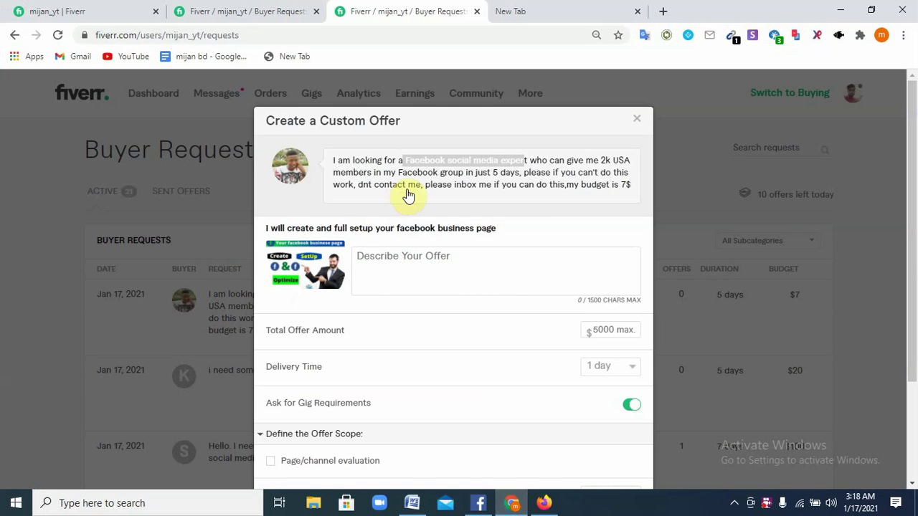
left_click(544, 198)
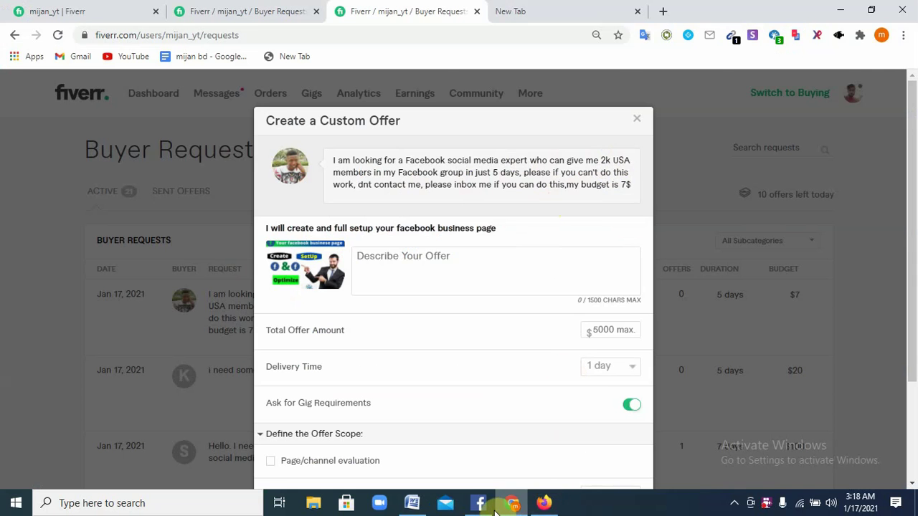
left_click(422, 505)
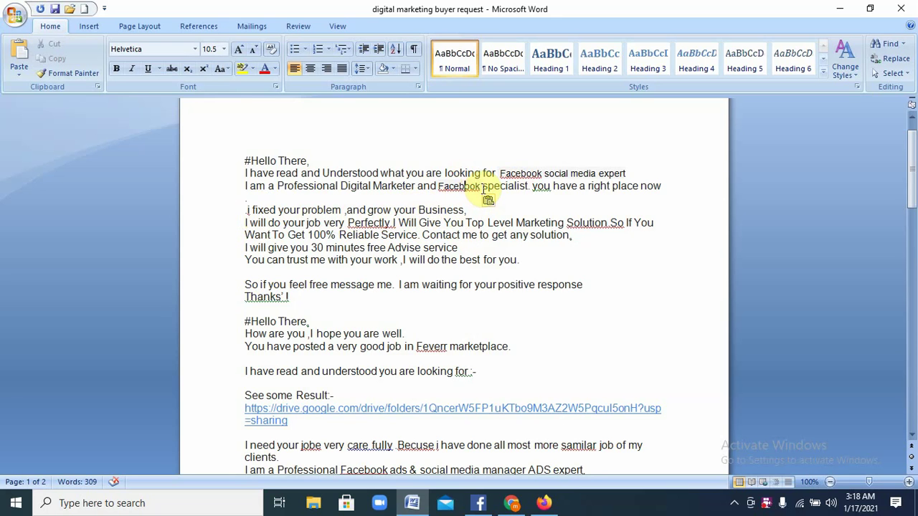
- Copy the word "Facebook" before "specialist" and paste it before "Business" in the "grow your Business" line
mouse_move(480, 186)
left_mouse_down()
mouse_move(413, 188)
mouse_move(480, 186)
left_mouse_up()
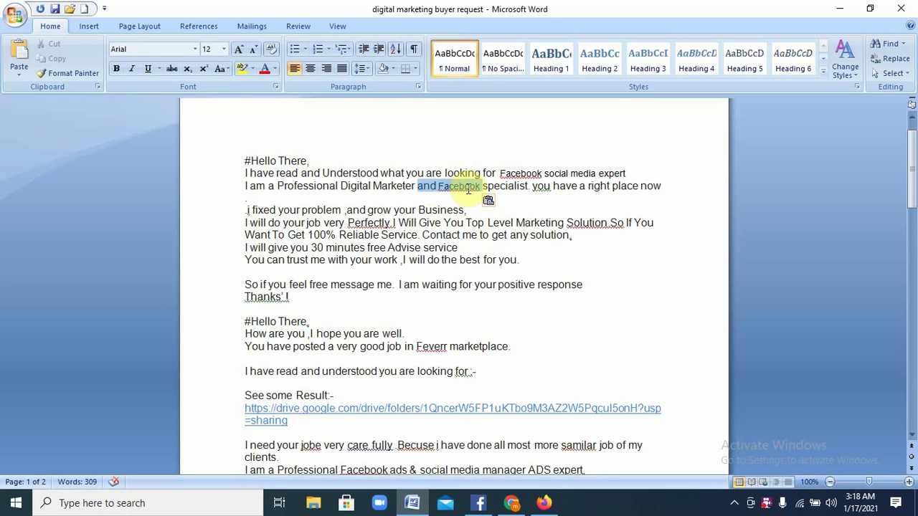
left_click(469, 188)
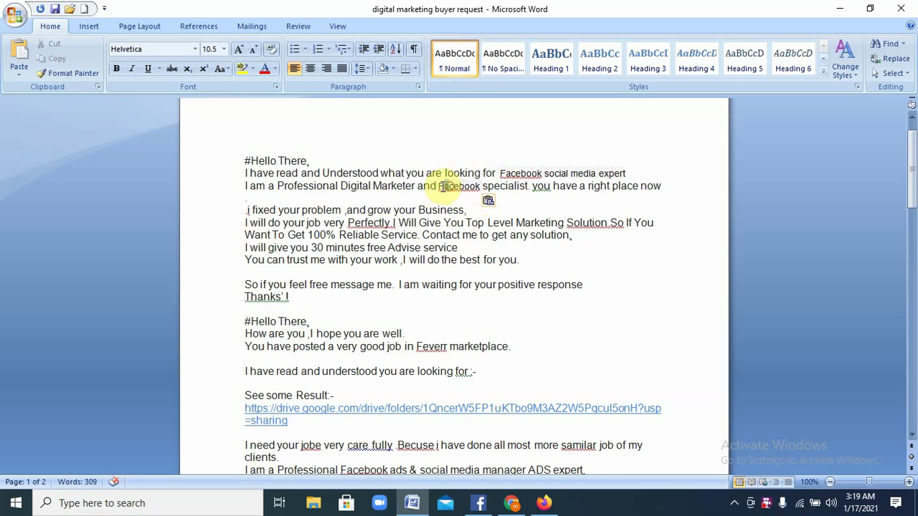
left_click(459, 199)
left_click(479, 190)
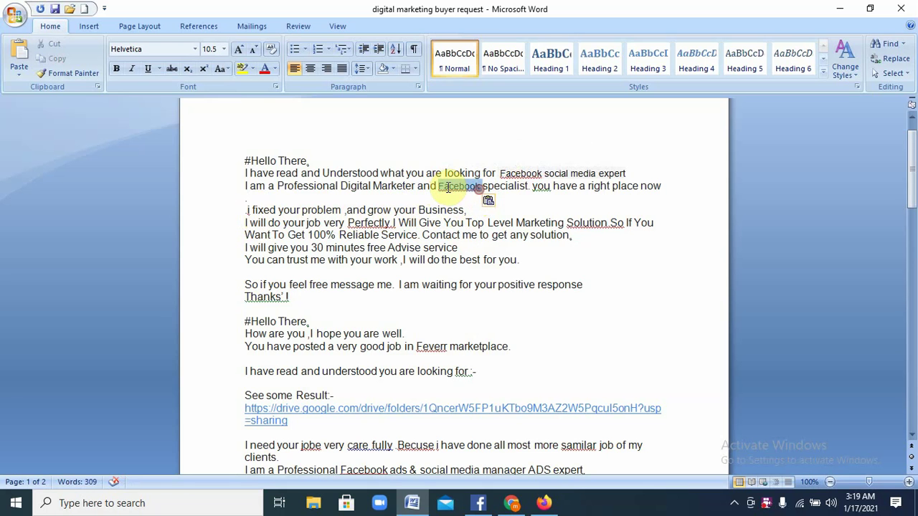
right_click(479, 190)
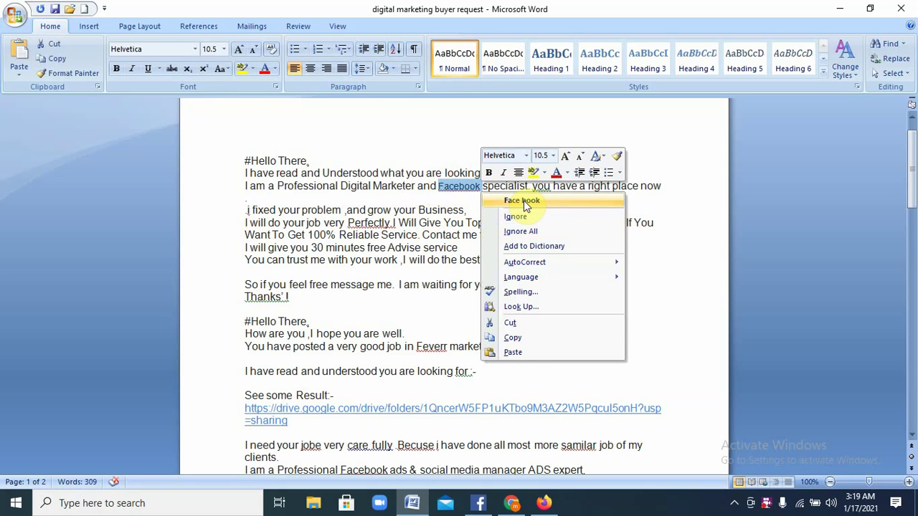
left_click(523, 338)
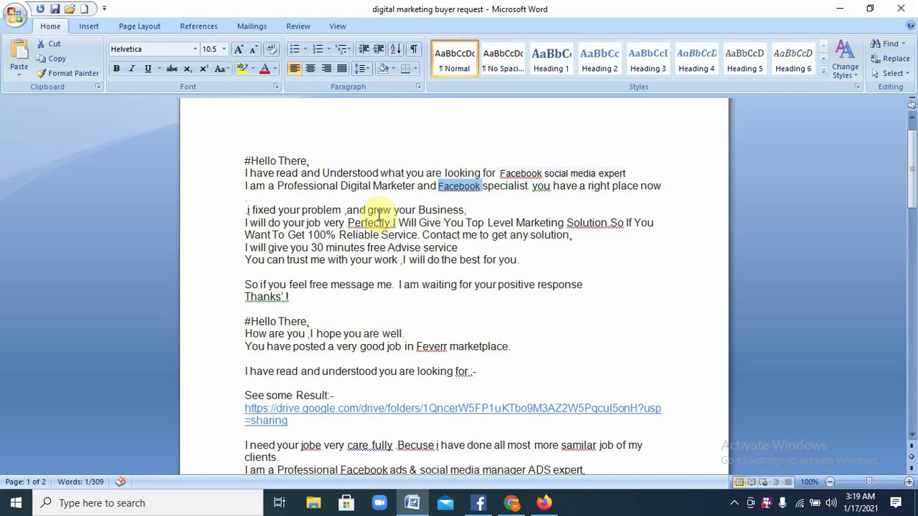
double_click(416, 213)
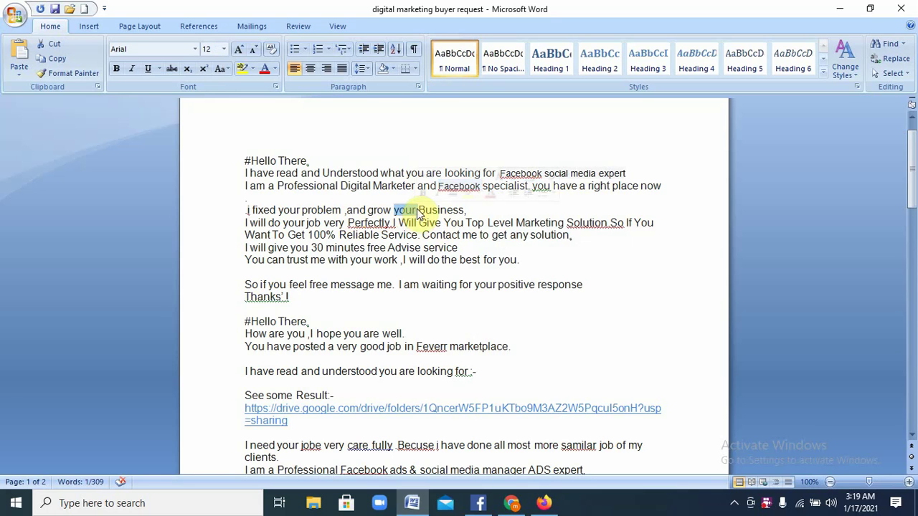
left_click(419, 209)
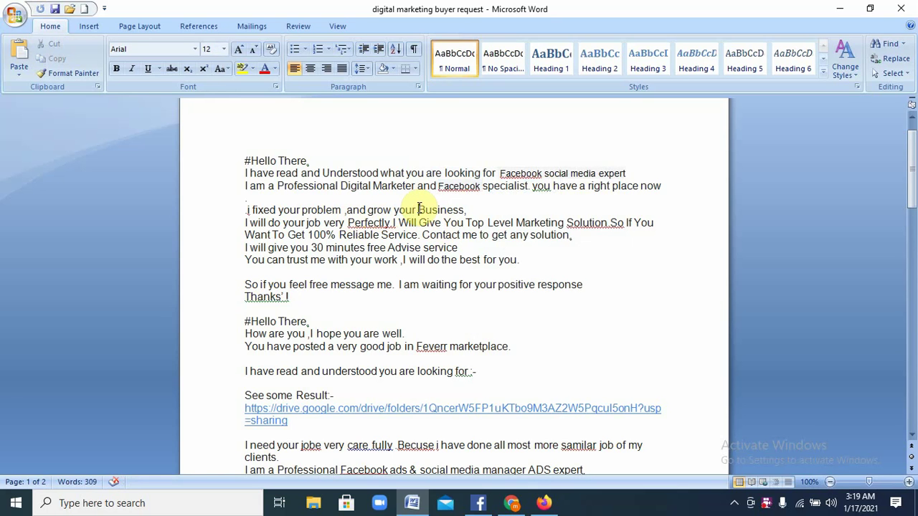
key("ctrl+v")
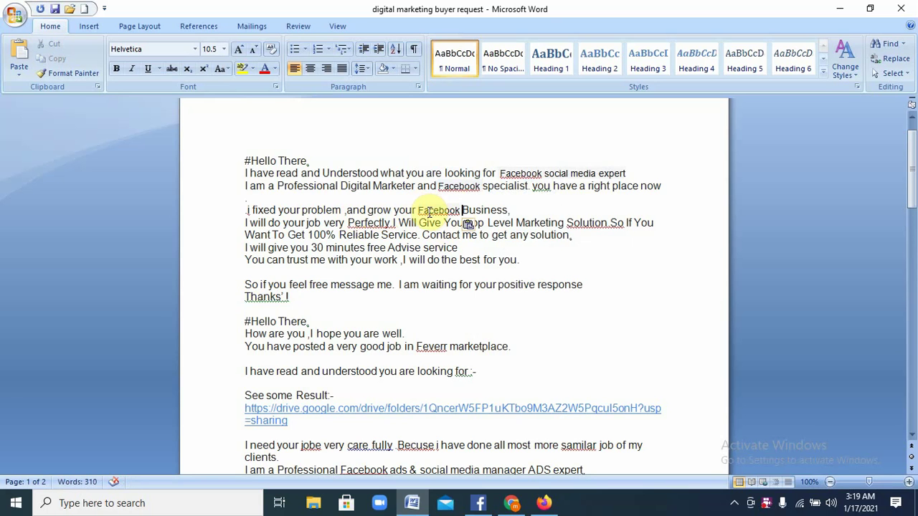
- Correct the flagged "Perfectly.I" in the first template to the spelling suggestion "Perfectly. I"
right_click(428, 209)
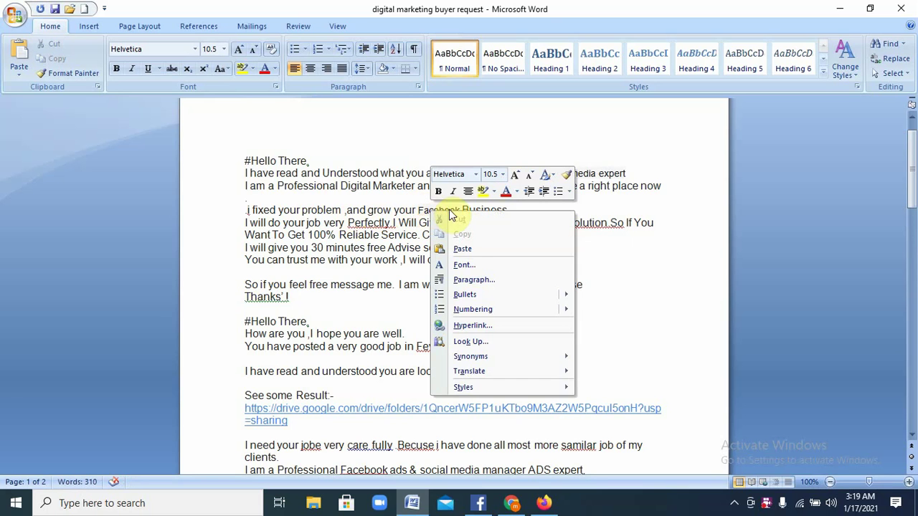
left_click(449, 123)
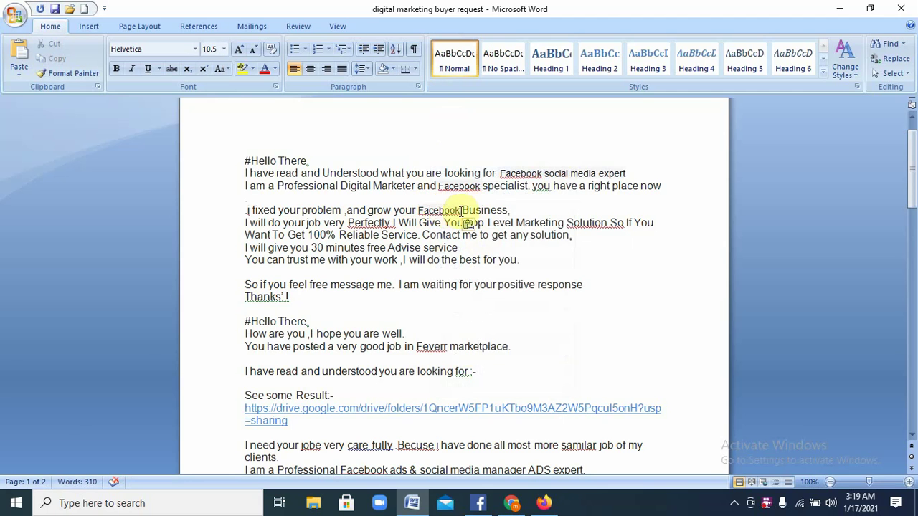
right_click(369, 223)
left_click(442, 238)
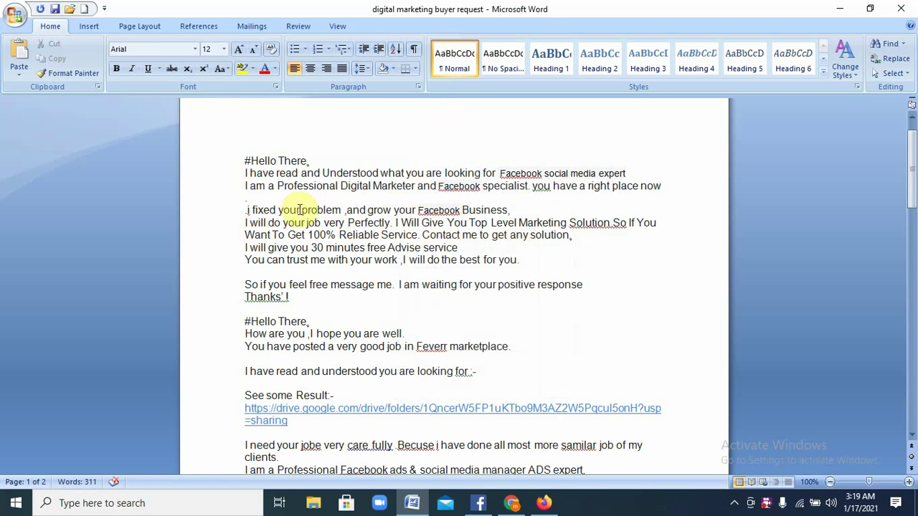
- Replace "Facebook" with the spelling suggestion "Face book" before "Business", "specialist" and "social media expert" in the first template
right_click(441, 210)
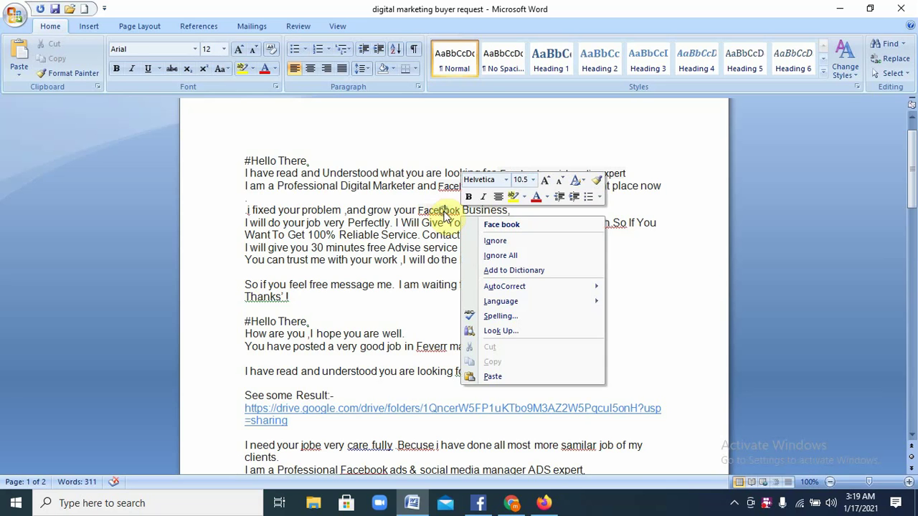
left_click(479, 223)
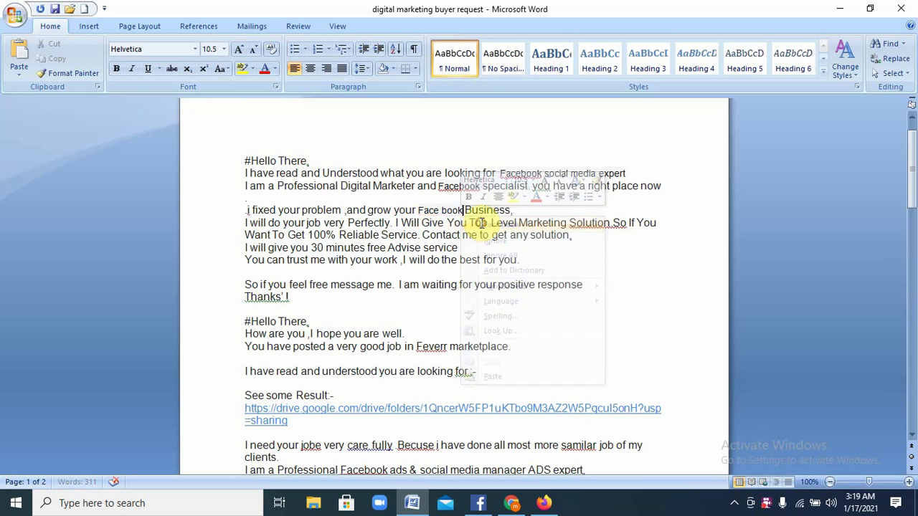
right_click(463, 188)
left_click(512, 201)
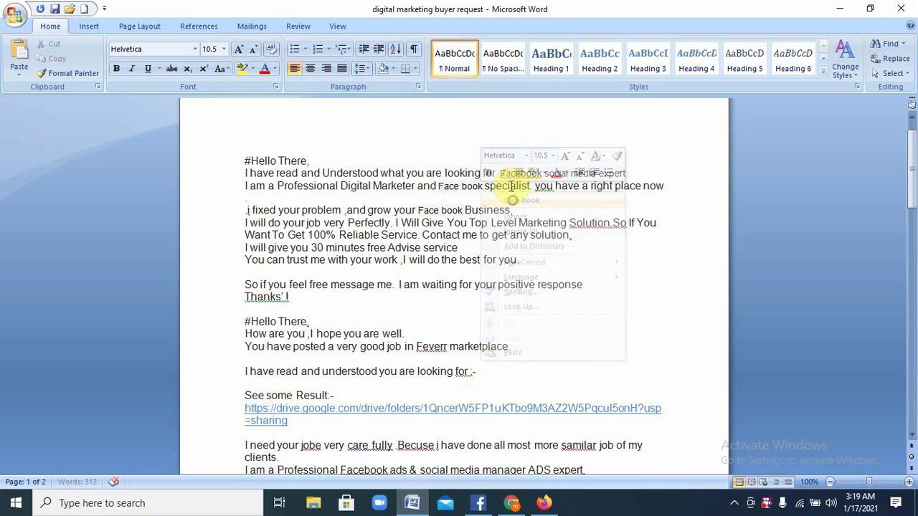
right_click(522, 172)
left_click(553, 188)
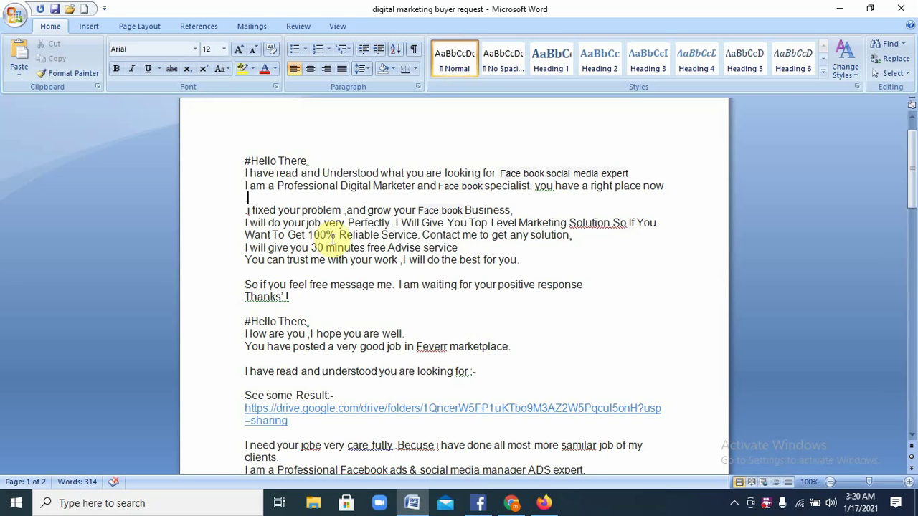
- Correct the flagged "Solution.So" in the first template to the spelling suggestion "Solution. So"
right_click(587, 223)
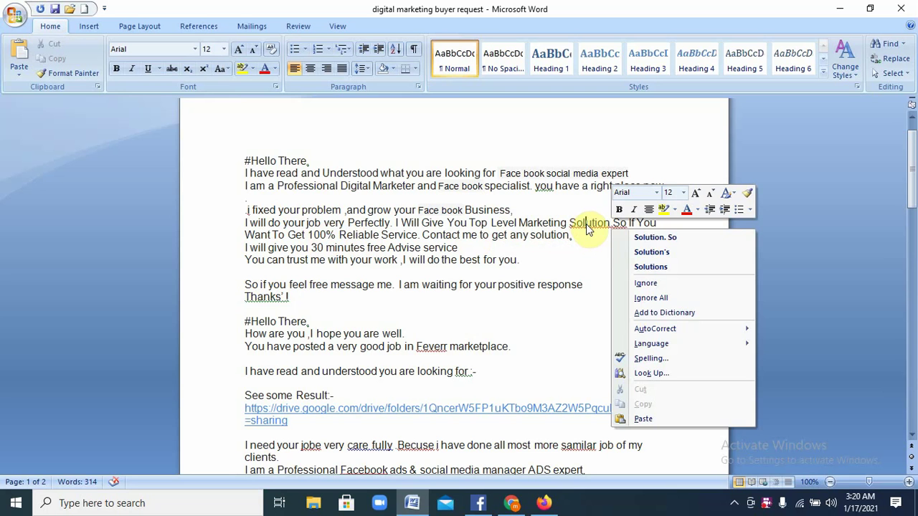
left_click(660, 237)
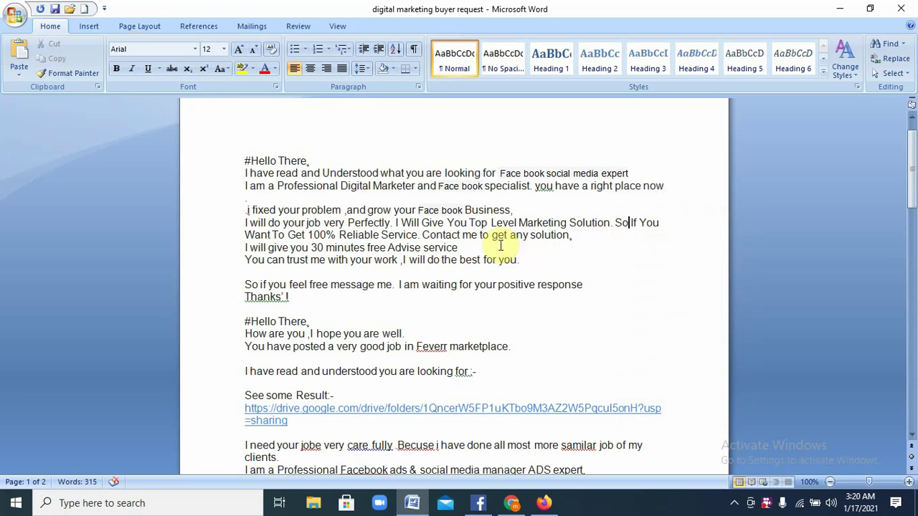
left_click(628, 223)
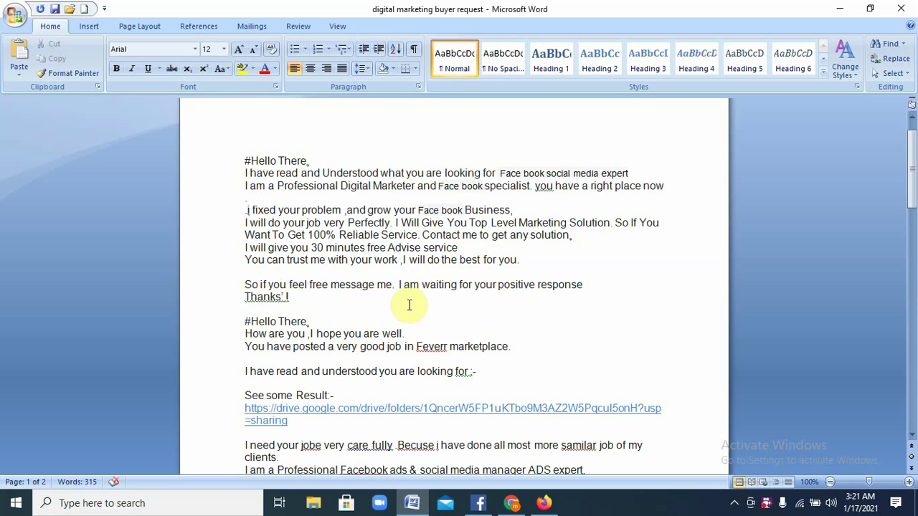
- Read through the edited first template and compare it with the second "Hello There" template below it
scroll(413, 269, "down", 2)
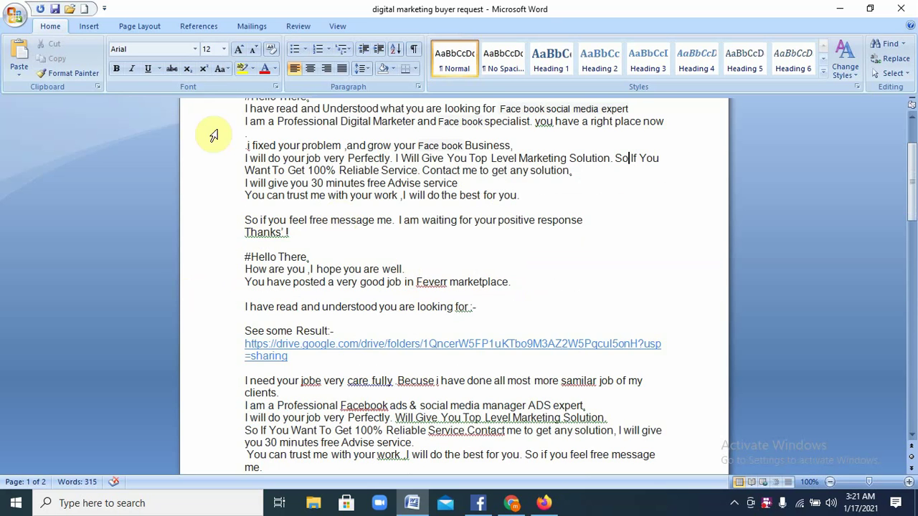
scroll(248, 258, "down", 1)
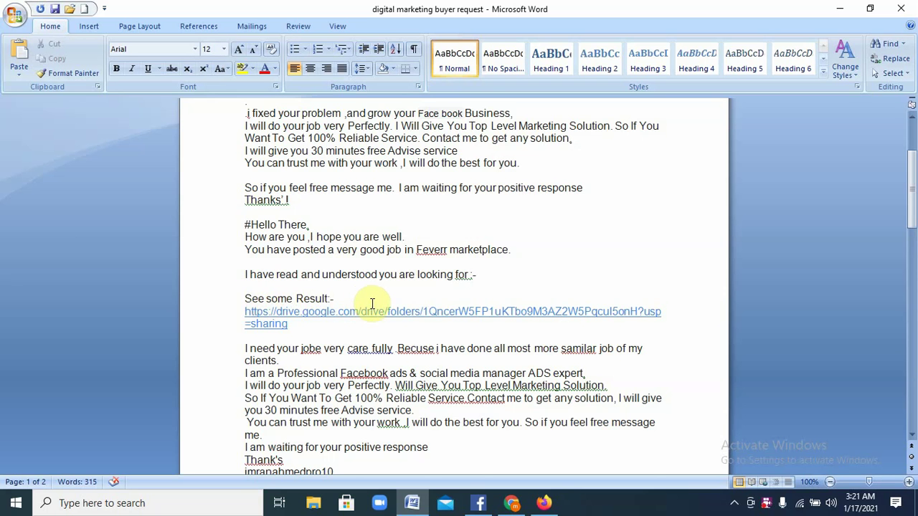
scroll(319, 188, "up", 1)
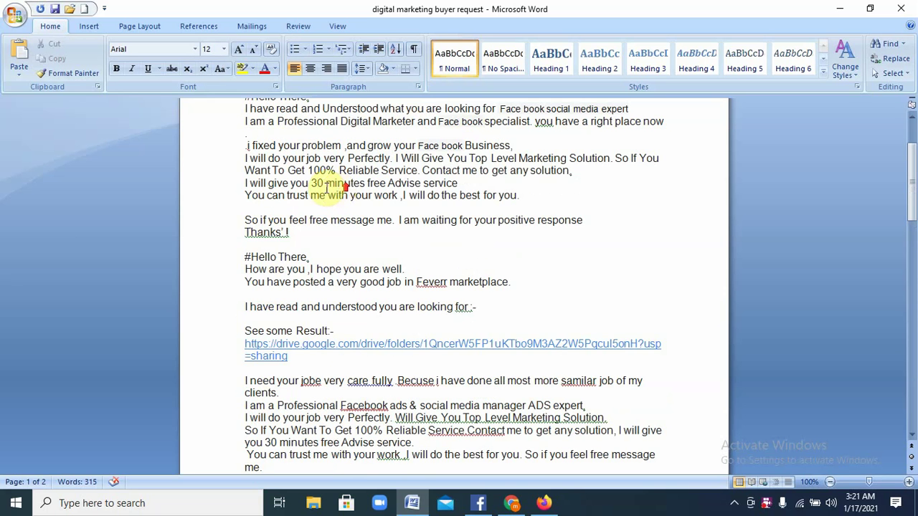
scroll(398, 174, "up", 1)
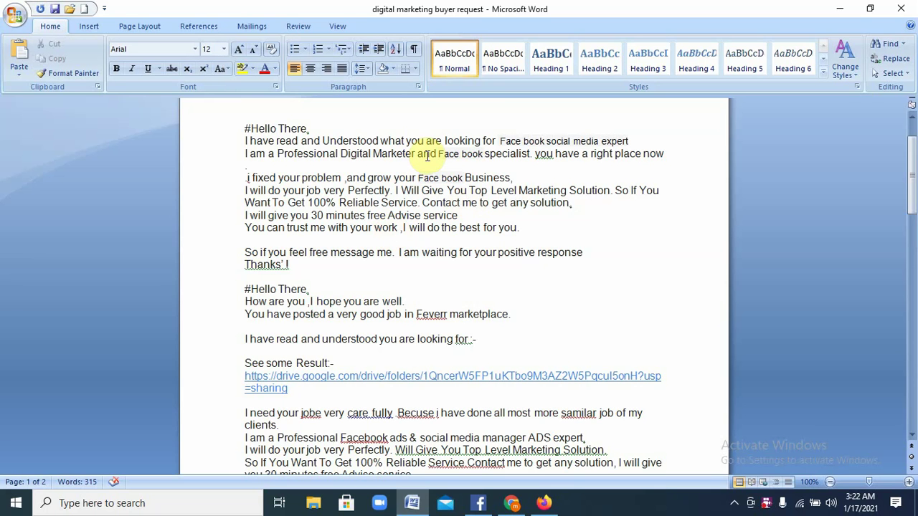
scroll(349, 363, "down", 1)
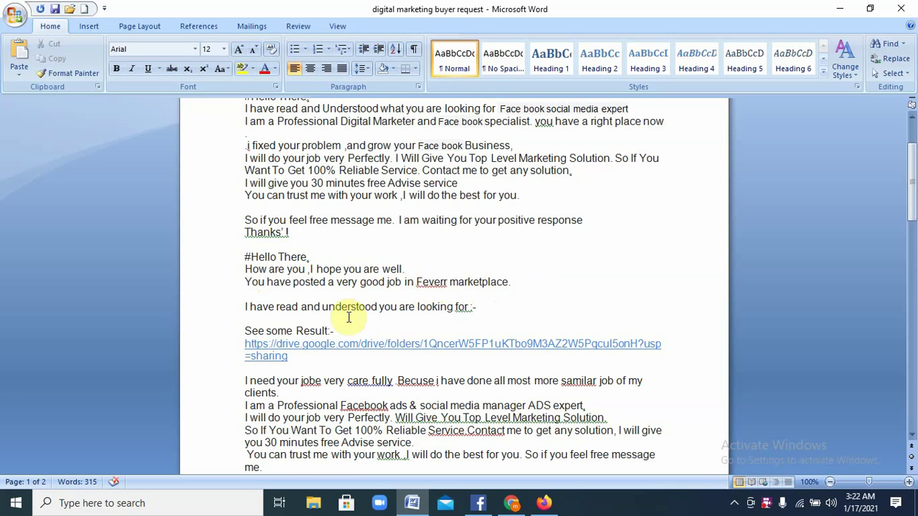
scroll(337, 317, "down", 1)
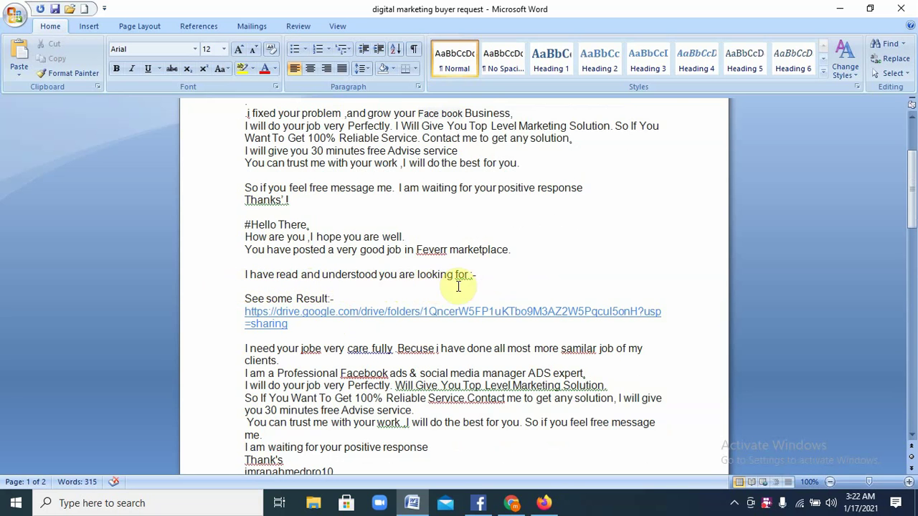
scroll(490, 236, "up", 2)
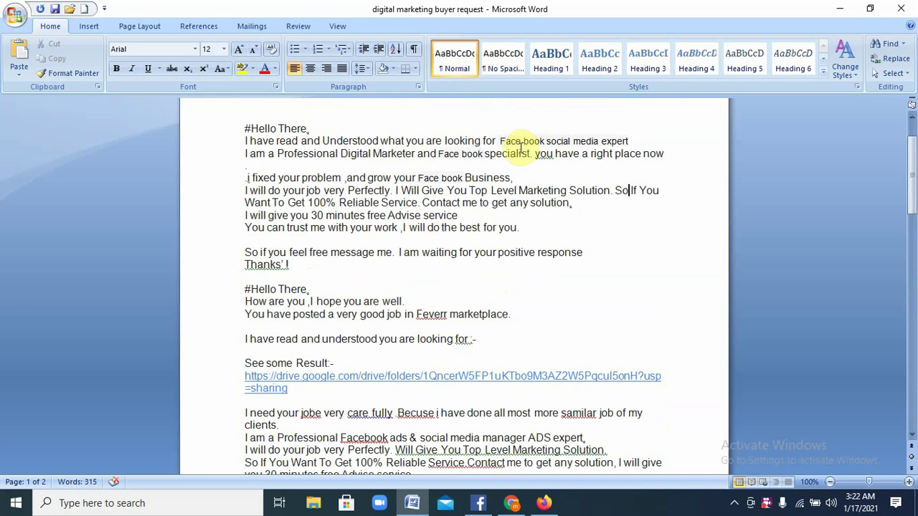
- Switch to Fiverr in Chrome, close the custom offer form and expand the full text of the Social Media Manager buyer request
left_click(511, 502)
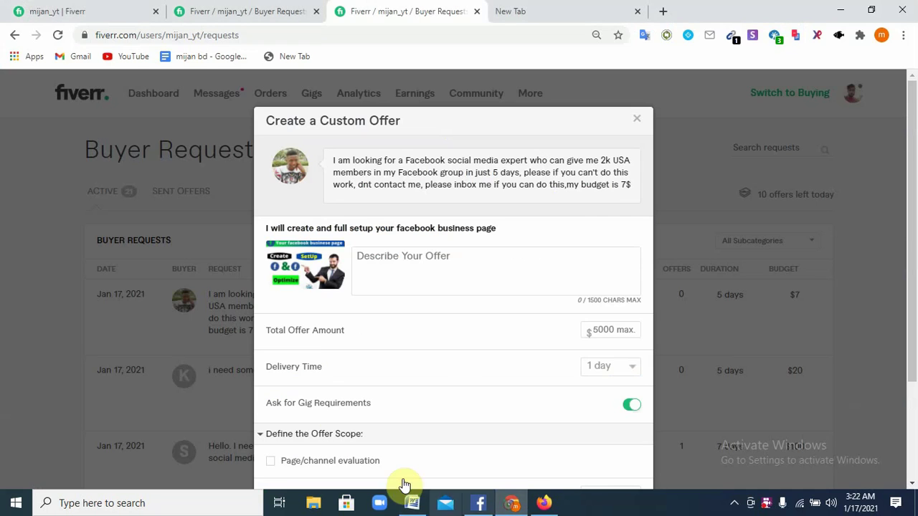
left_click(637, 125)
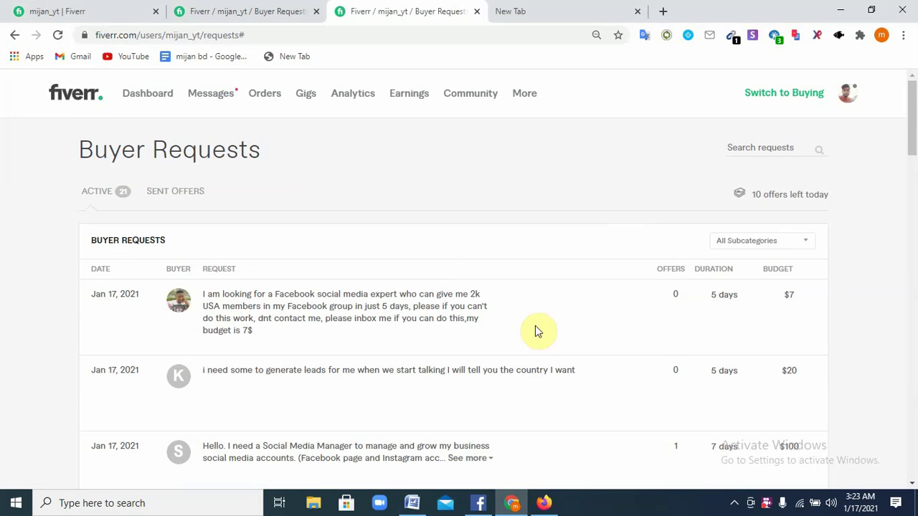
scroll(535, 332, "down", 2)
scroll(271, 378, "down", 2)
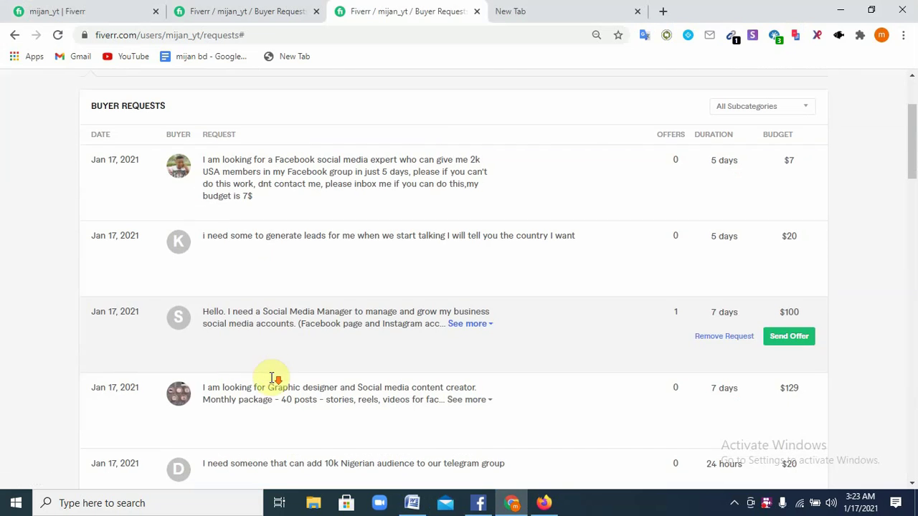
left_click(454, 327)
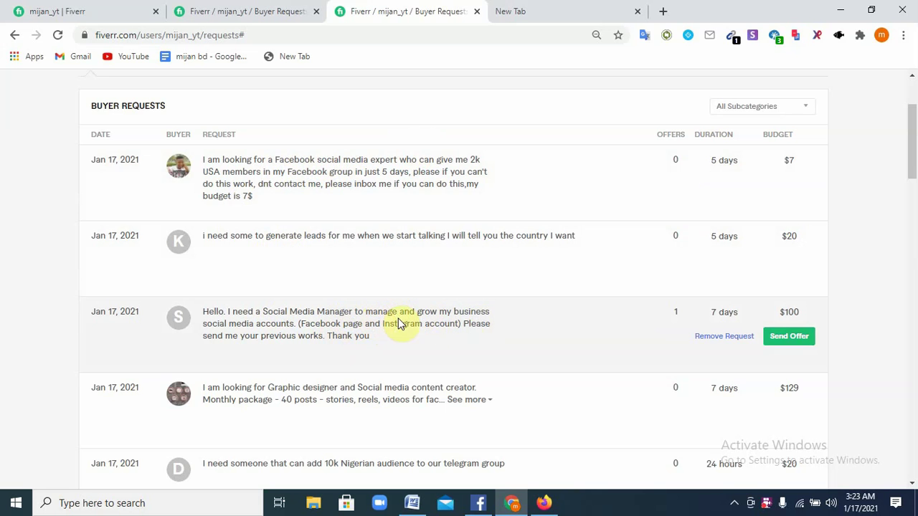
- Return to the Word document and examine the wording of the second "Hello There" and third "Hi there" templates
left_click(411, 503)
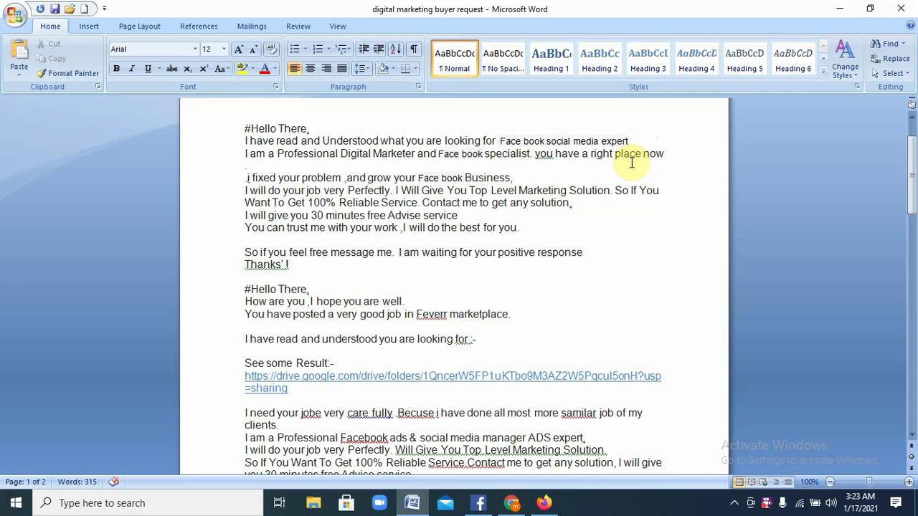
scroll(337, 374, "down", 1)
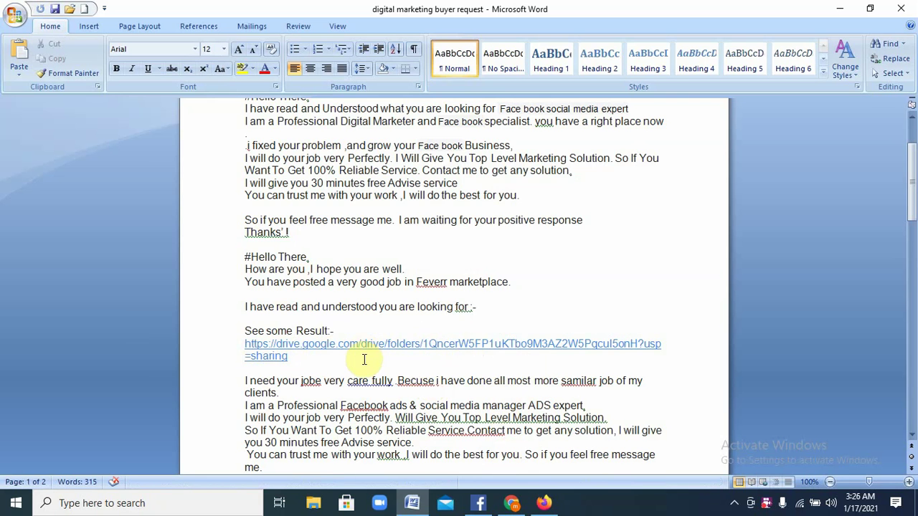
scroll(364, 362, "down", 3)
scroll(365, 365, "down", 1)
scroll(323, 362, "down", 2)
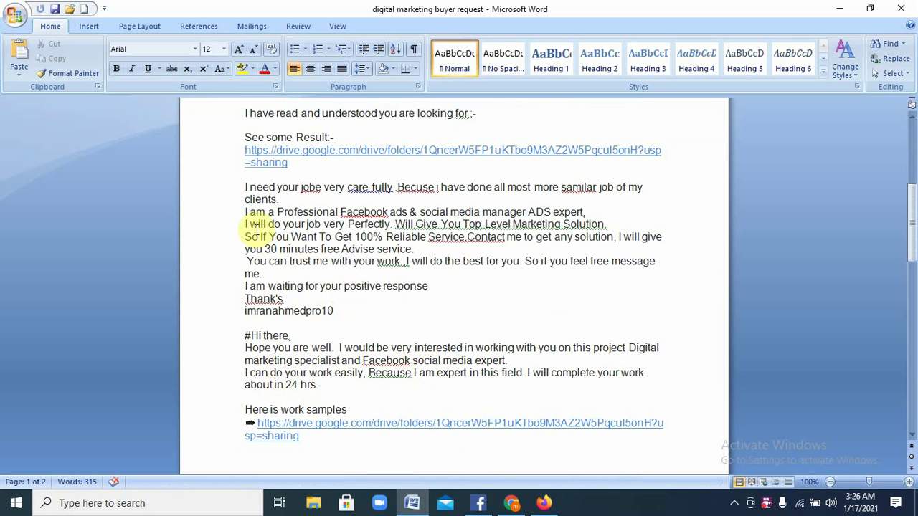
scroll(464, 213, "up", 3)
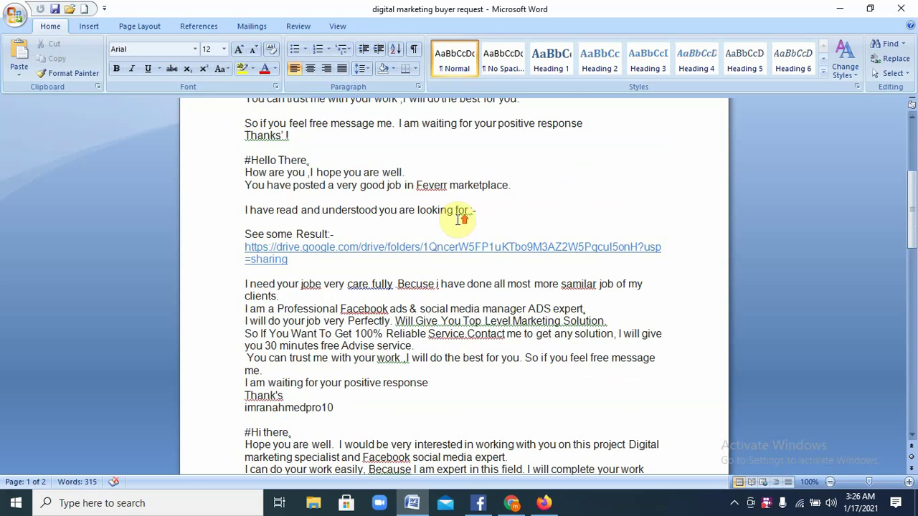
scroll(332, 199, "up", 1)
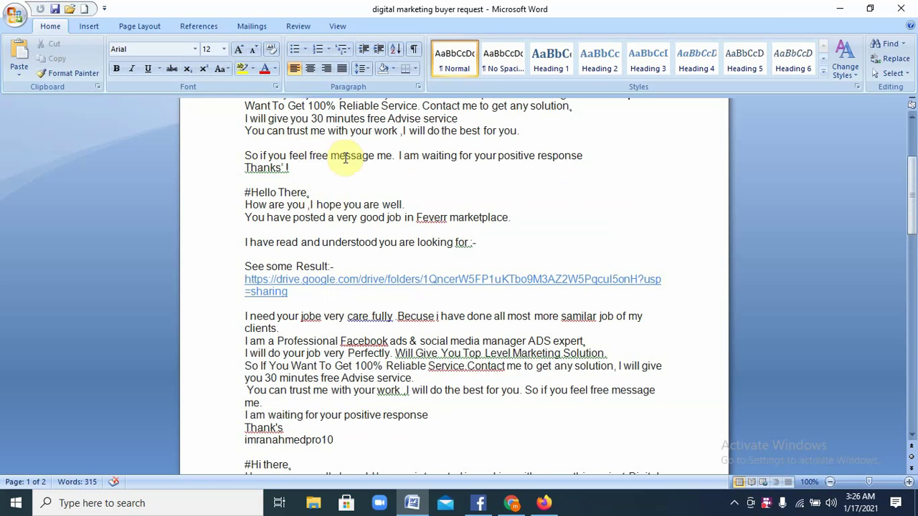
scroll(417, 356, "down", 2)
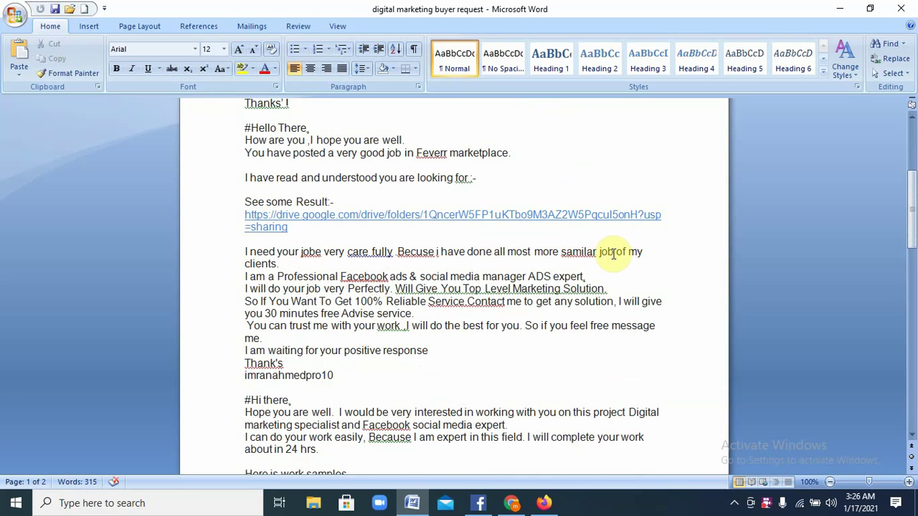
- Insert "I" before "Hope you are well" in the third template, the one beginning "Hi there"
scroll(290, 332, "down", 3)
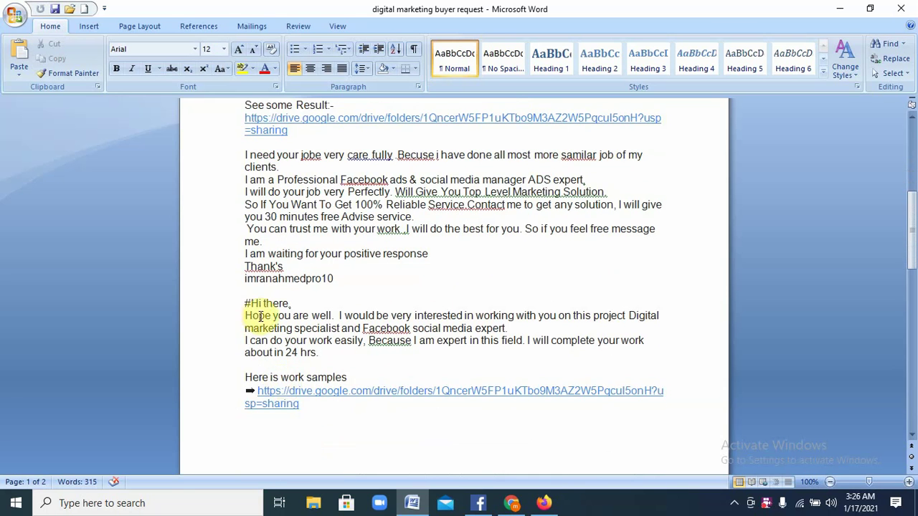
scroll(407, 351, "down", 2)
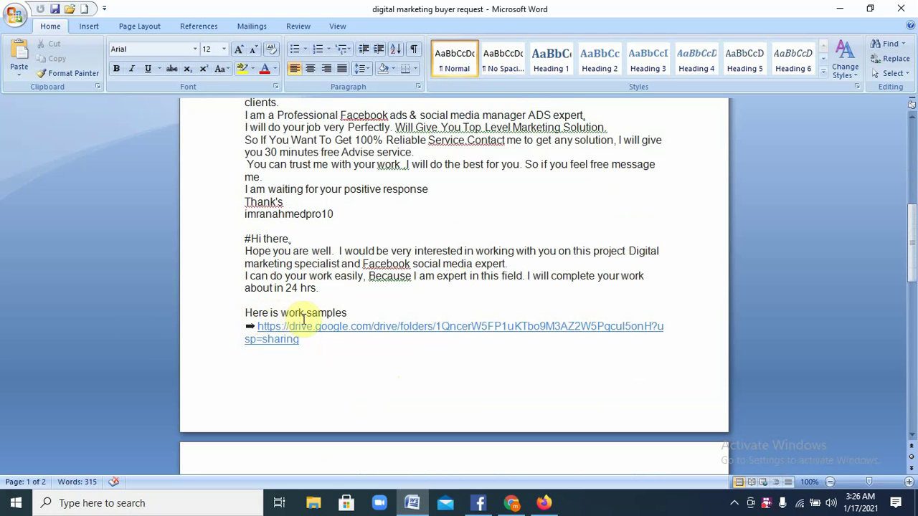
scroll(287, 277, "up", 3)
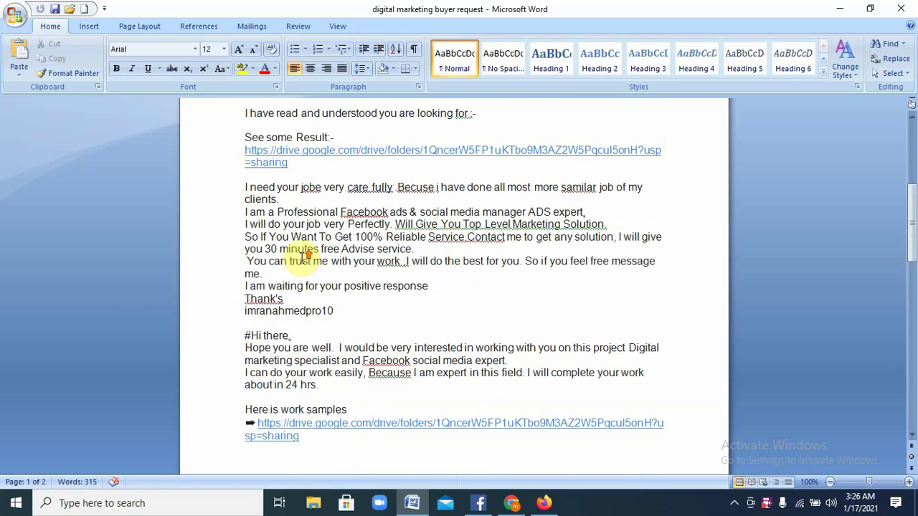
scroll(313, 414, "down", 1)
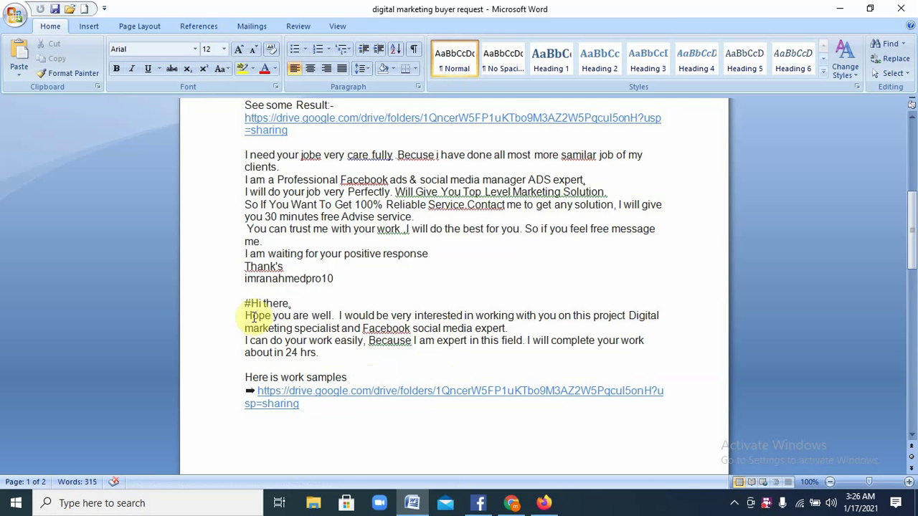
scroll(352, 240, "up", 9)
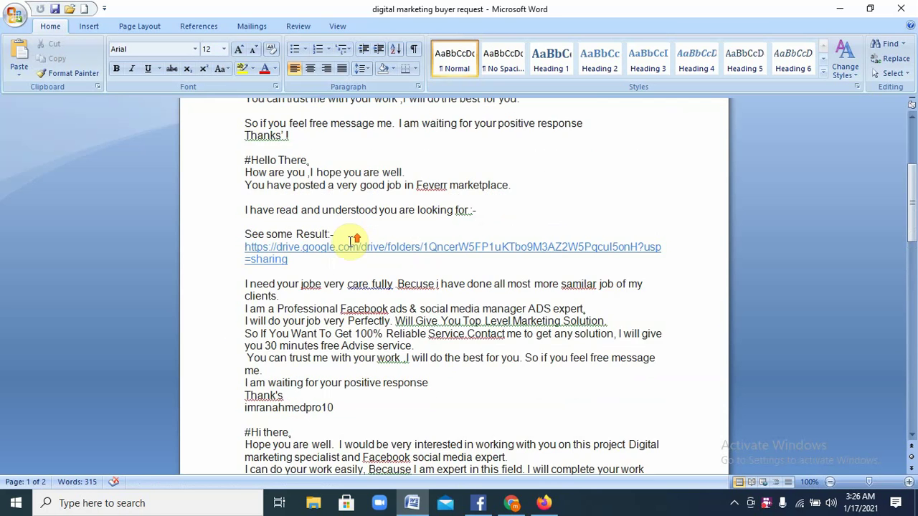
scroll(307, 311, "down", 8)
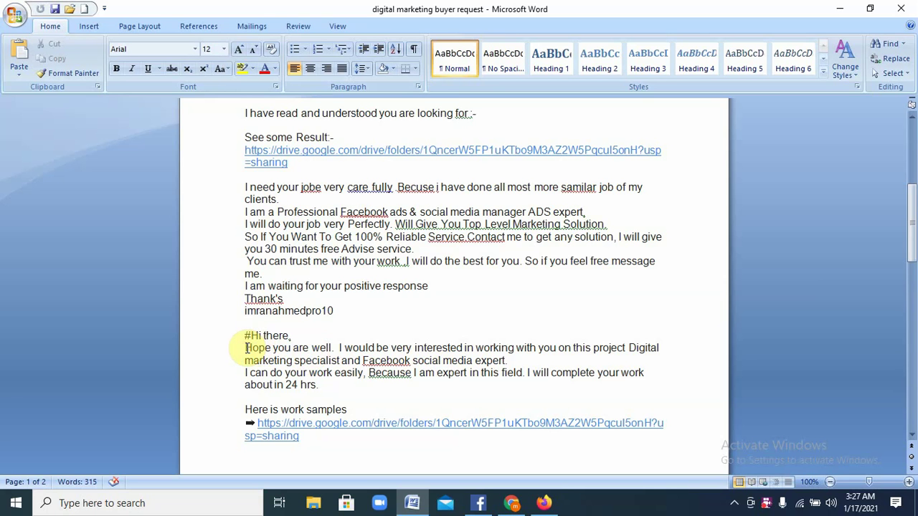
left_click(246, 348)
type("I")
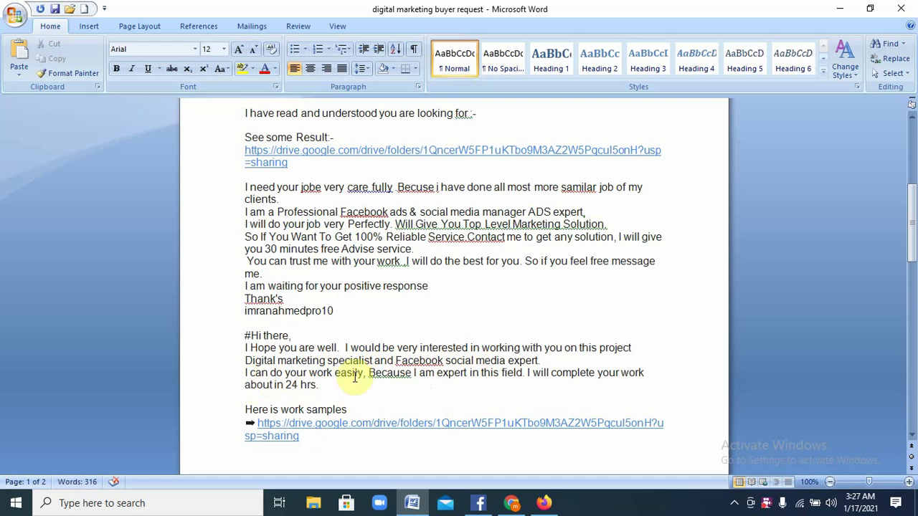
- Copy the whole first "Hello There" template, from its greeting through the closing "Thanks' !"
scroll(323, 423, "down", 2)
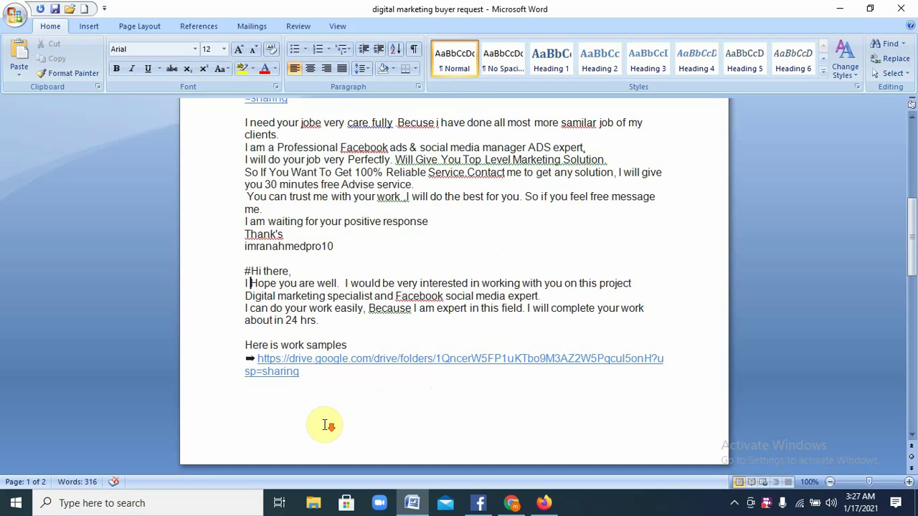
scroll(323, 424, "up", 5)
scroll(336, 372, "up", 4)
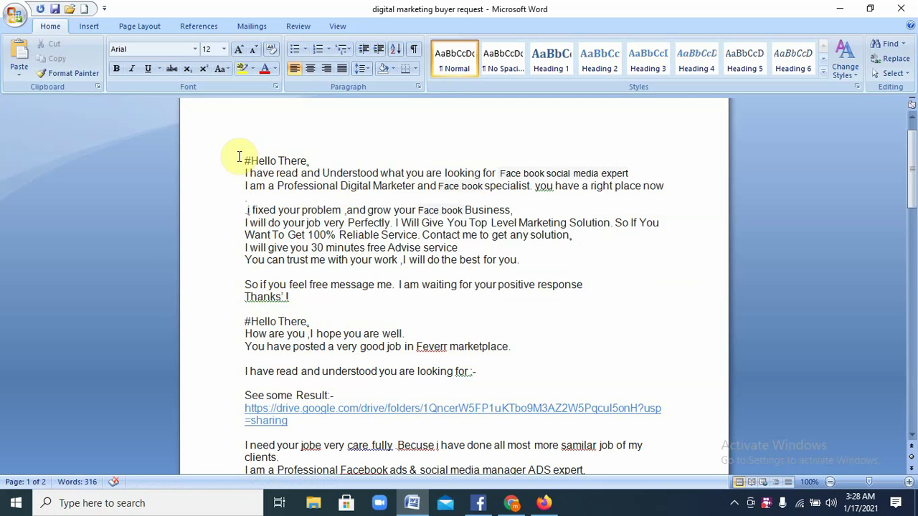
left_click_drag(245, 160, 432, 311)
left_click(463, 310)
left_click_drag(275, 188, 454, 293)
left_click(342, 150)
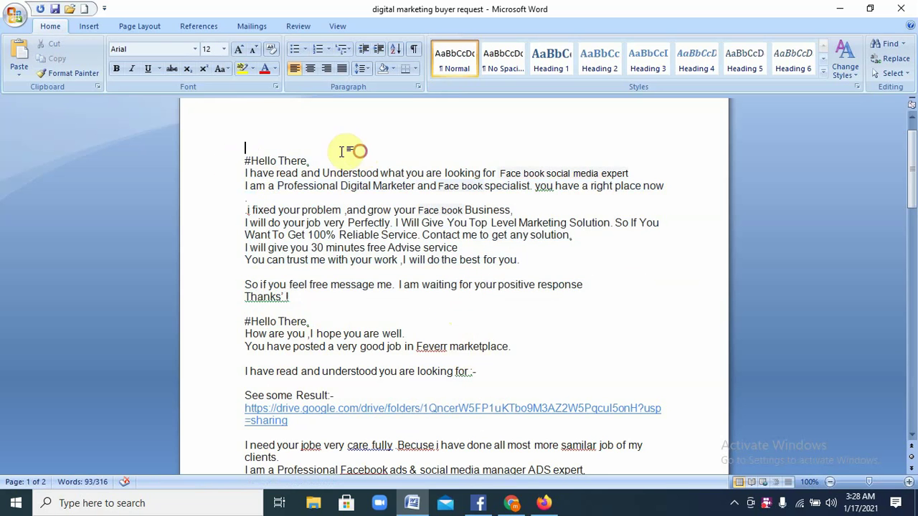
left_click_drag(246, 159, 485, 294)
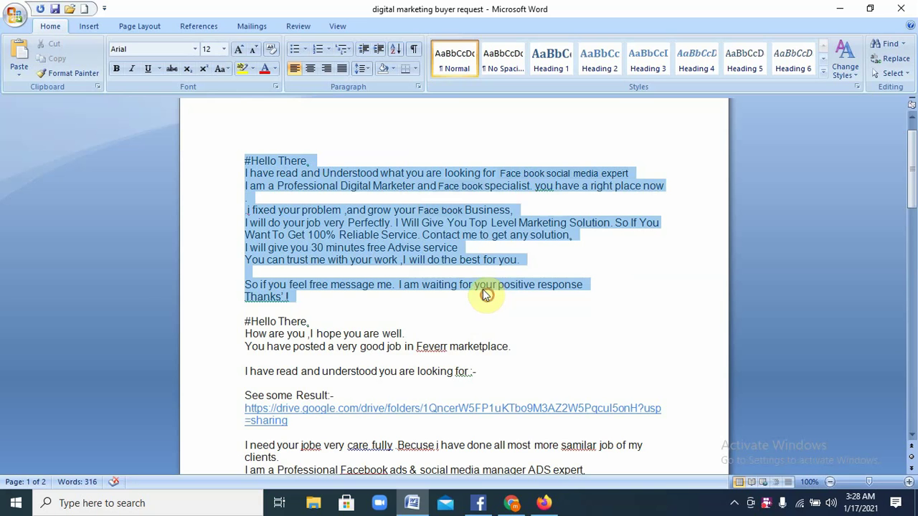
right_click(435, 217)
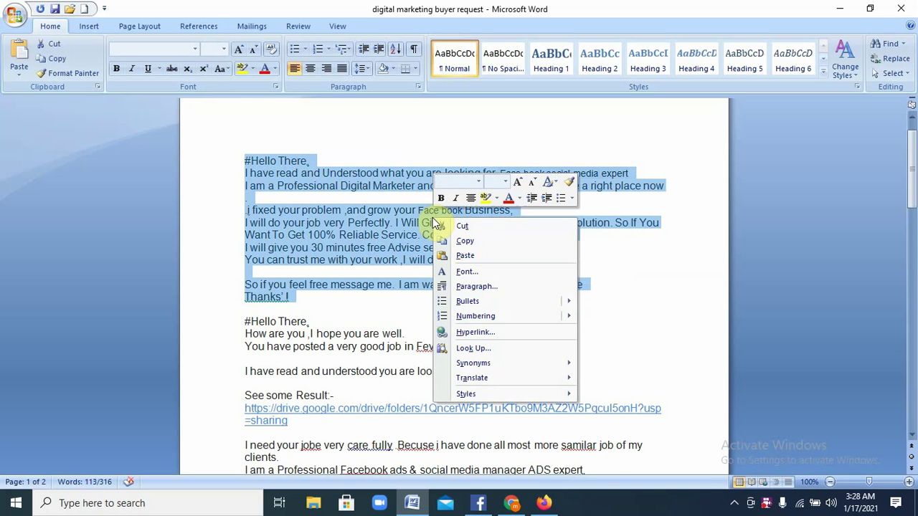
left_click(460, 242)
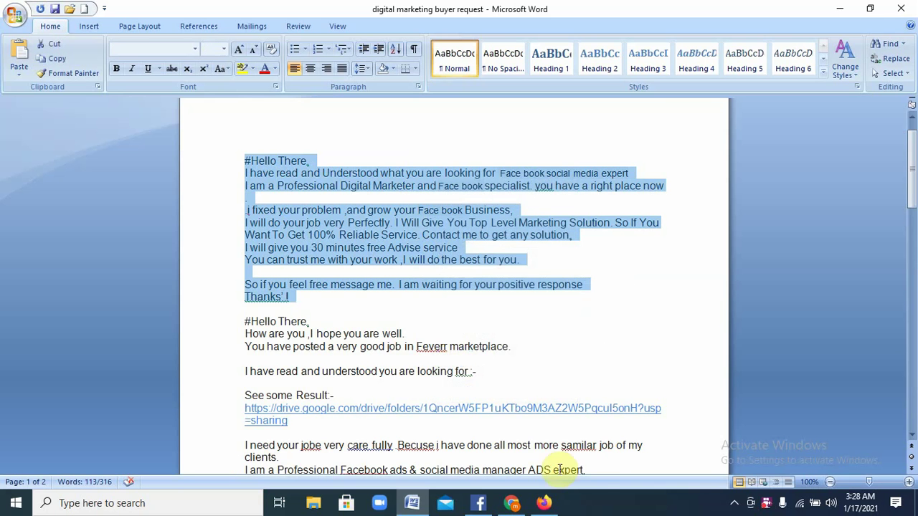
- Switch to Fiverr in Chrome, open a custom offer for the $7 Facebook social media expert request and paste the template as its description
left_click(512, 505)
mouse_move(747, 198)
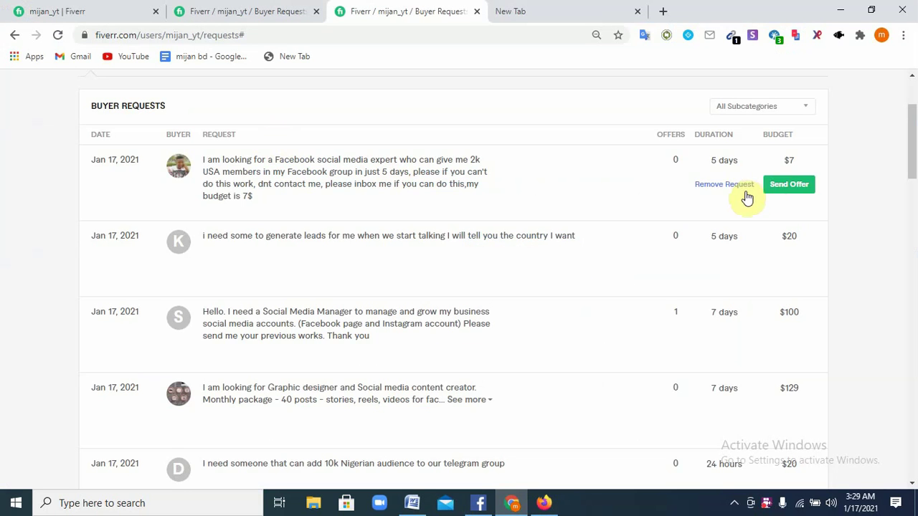
left_click(781, 188)
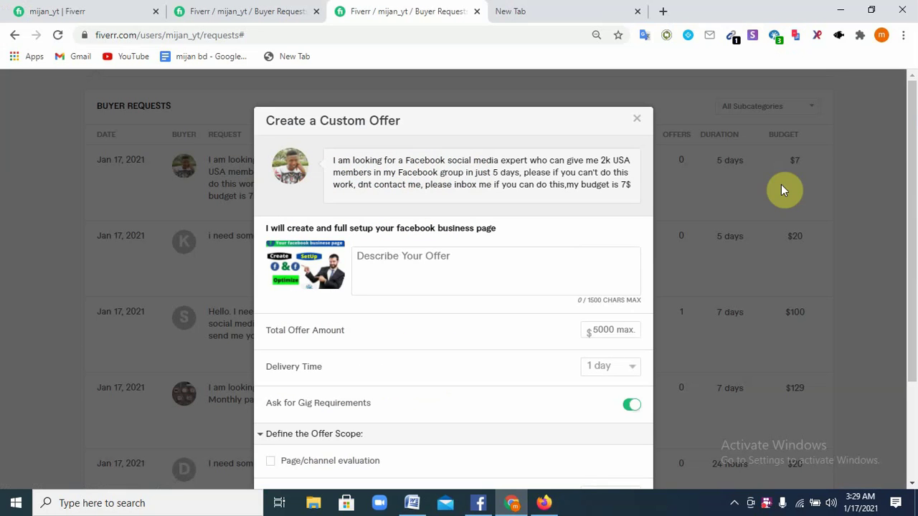
left_click(388, 261)
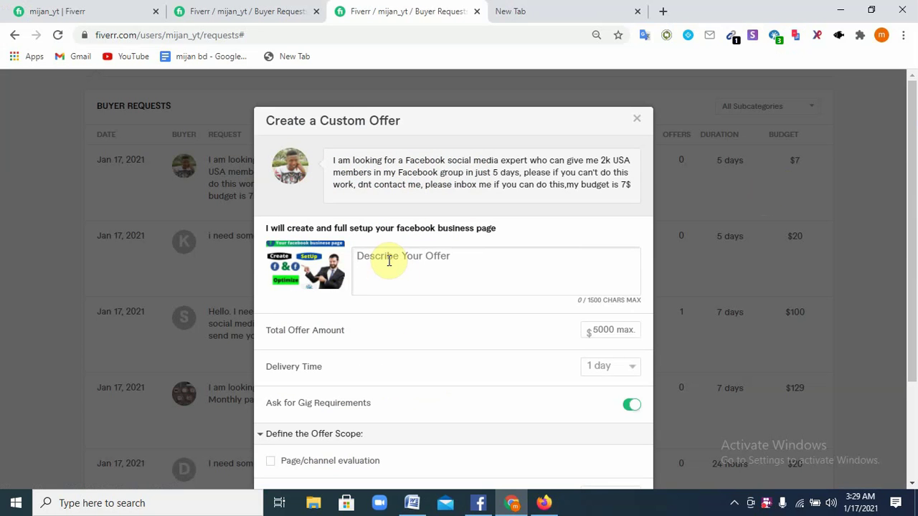
key("ctrl+v")
scroll(387, 262, "up", 5)
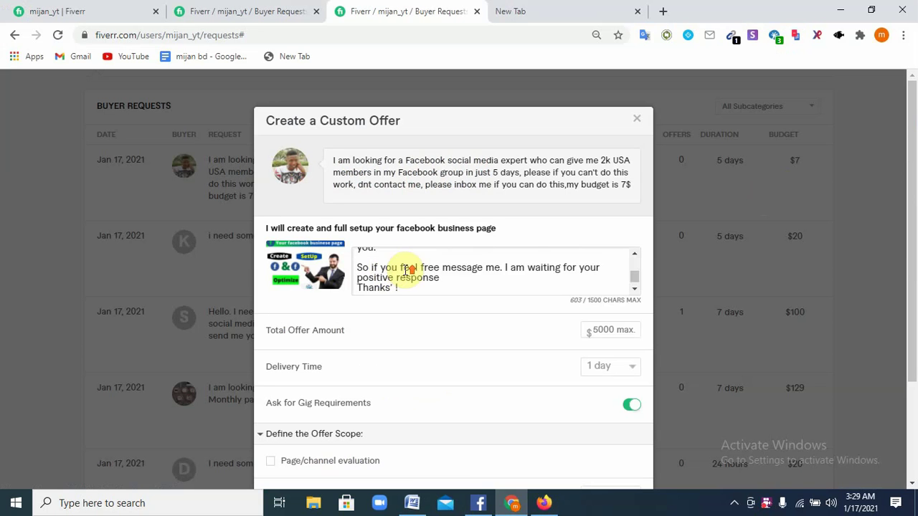
scroll(402, 267, "down", 5)
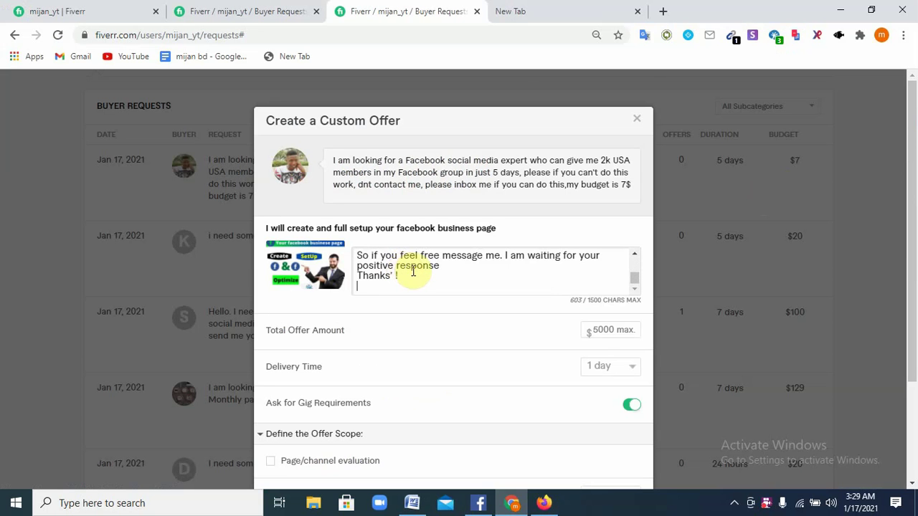
- Set the total offer amount to $7 and the delivery time to 3 days, and try to submit the offer
scroll(559, 346, "down", 2)
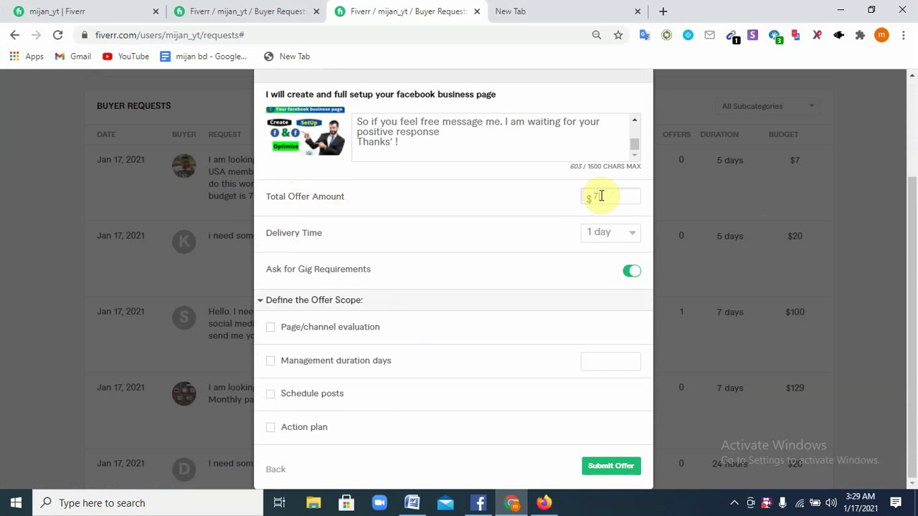
left_click(604, 232)
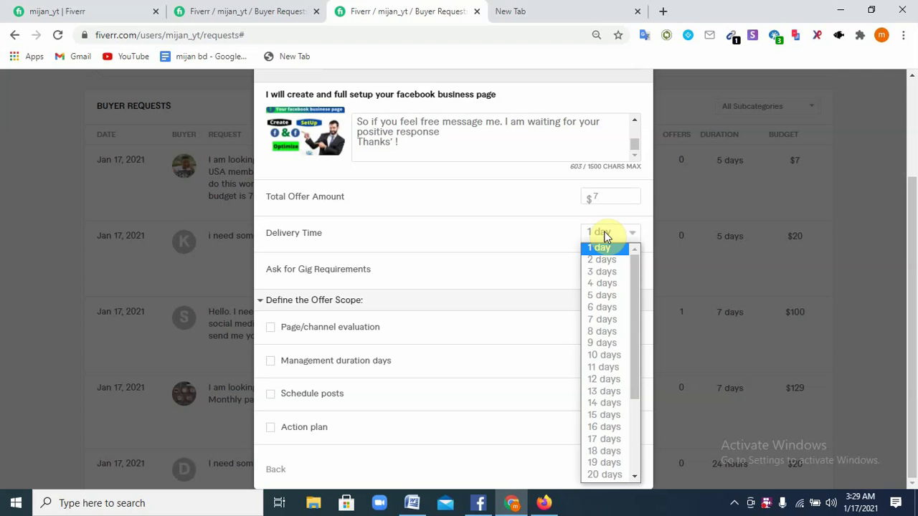
left_click(605, 273)
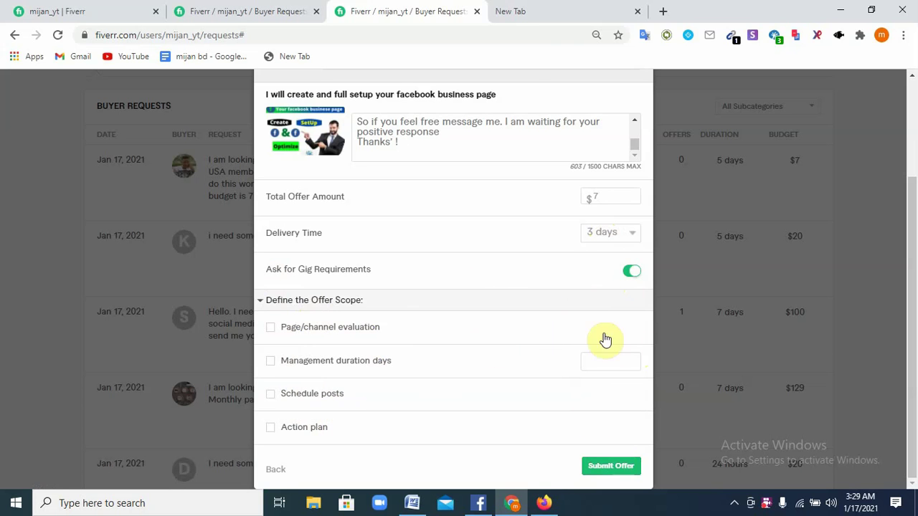
left_click(606, 469)
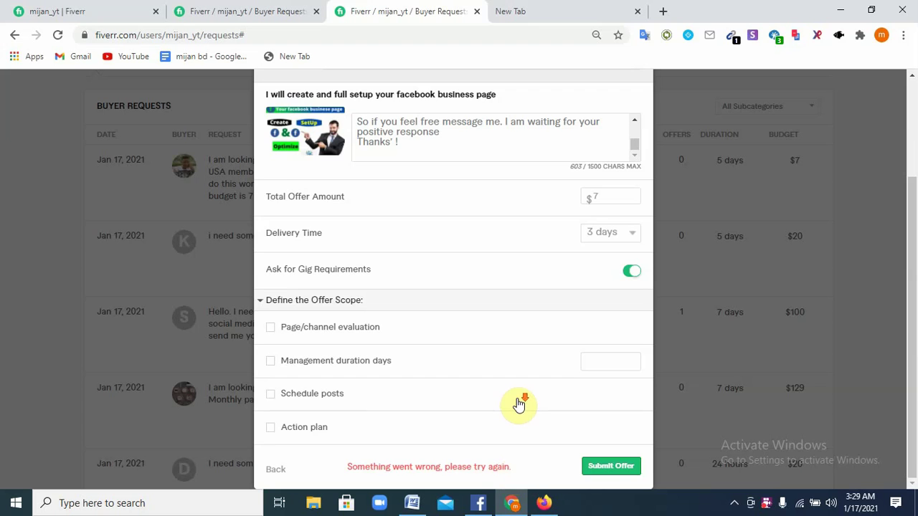
scroll(519, 404, "up", 2)
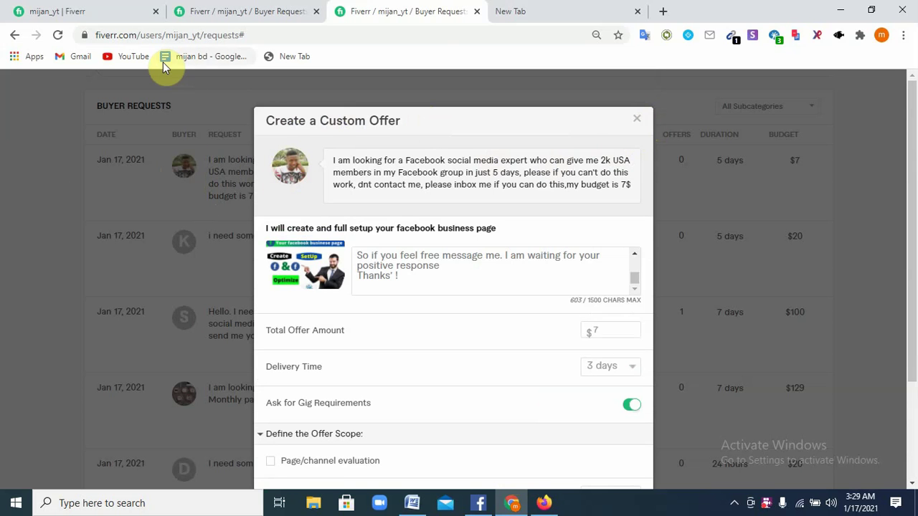
- Check the active requests in the other Buyer Requests tab and reload that page
left_click(225, 12)
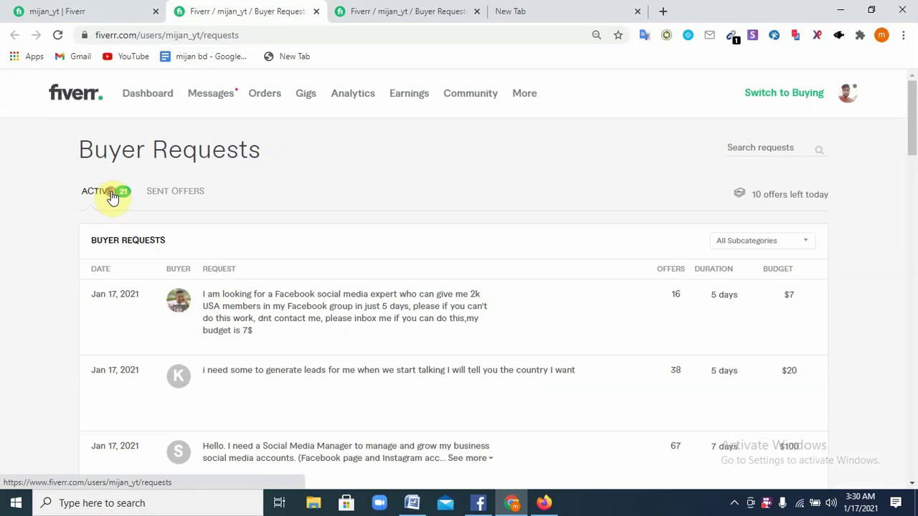
left_click(100, 191)
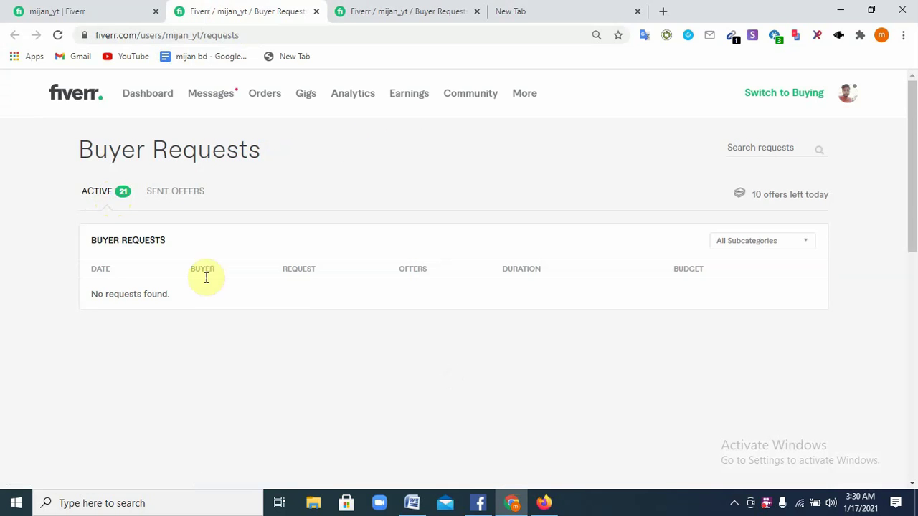
left_click(522, 96)
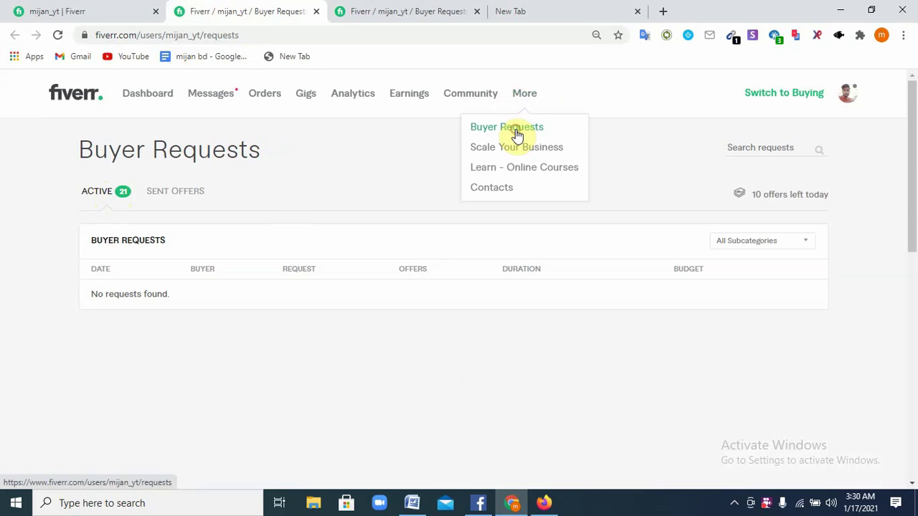
left_click(516, 131)
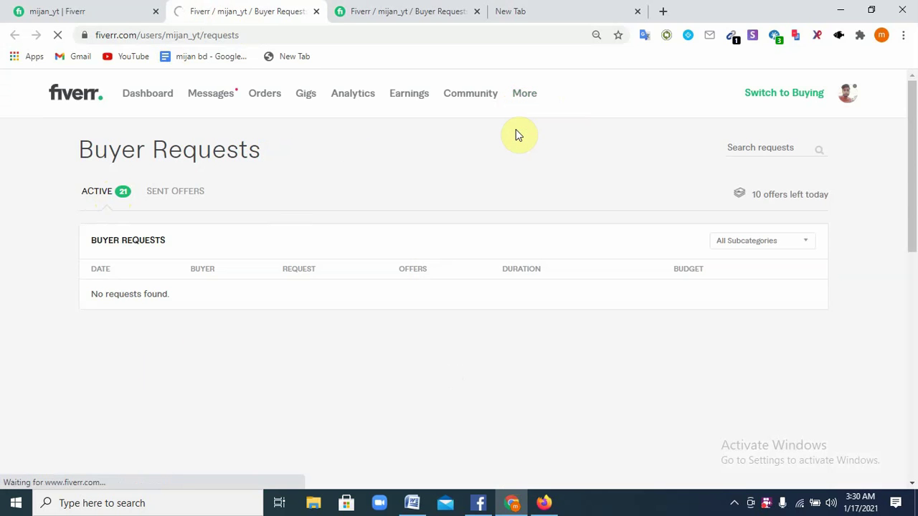
left_click(114, 195)
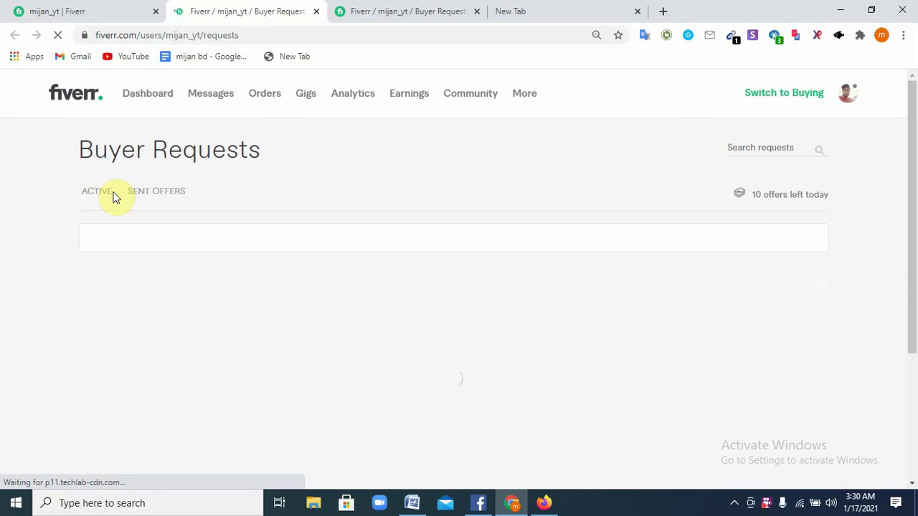
- Return to the tab with the custom offer, review the filled-in form and close it without sending
left_click(402, 12)
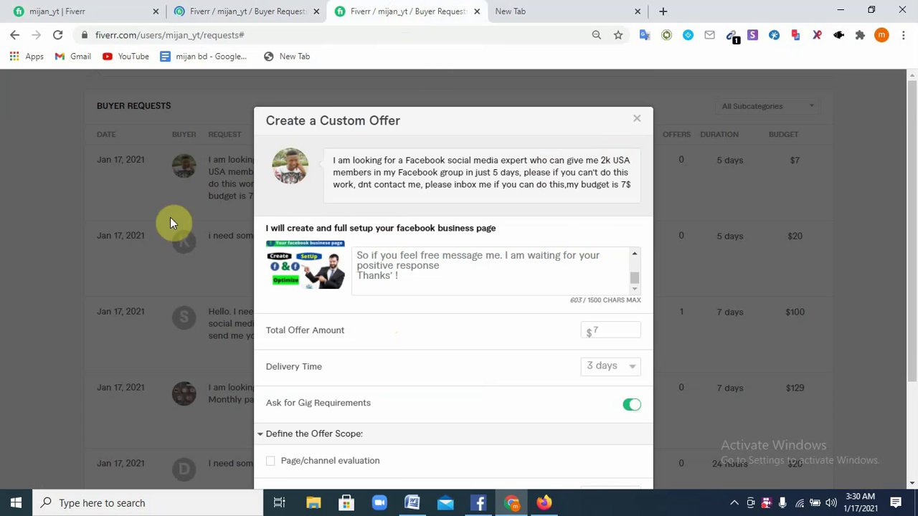
scroll(212, 251, "down", 2)
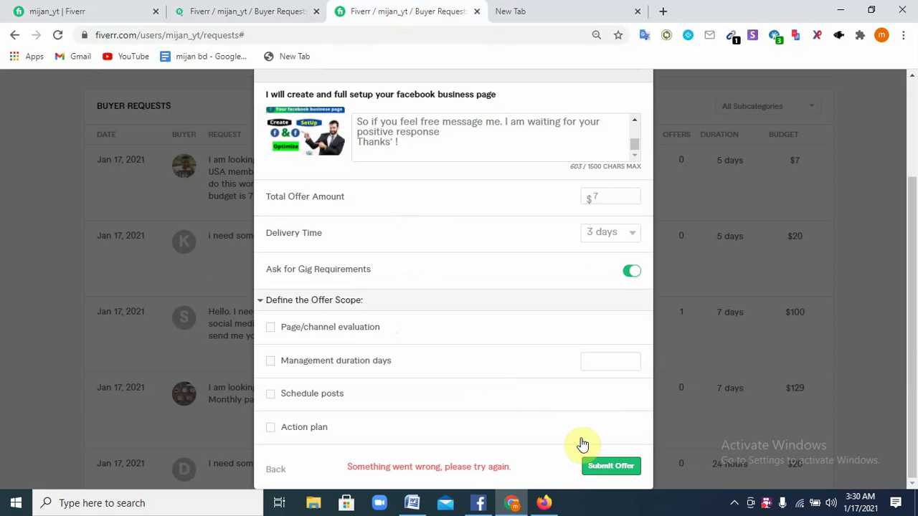
scroll(533, 334, "up", 2)
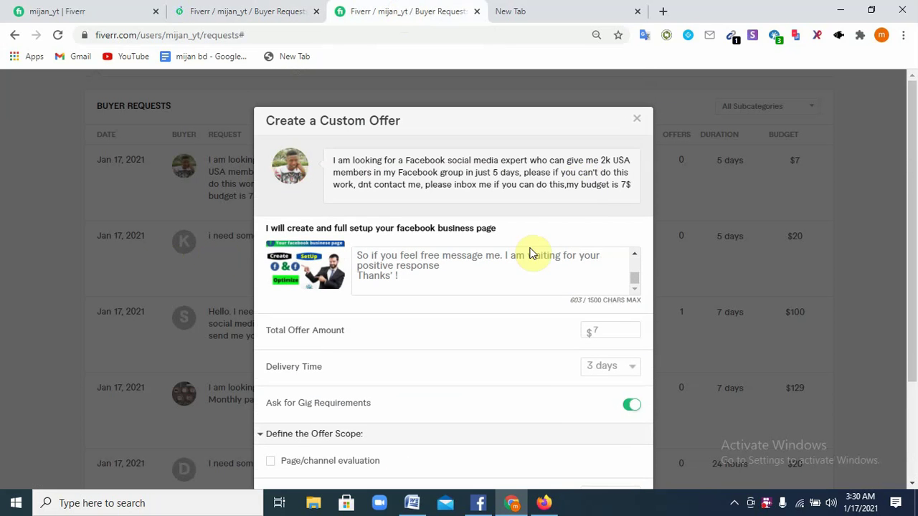
left_click(641, 119)
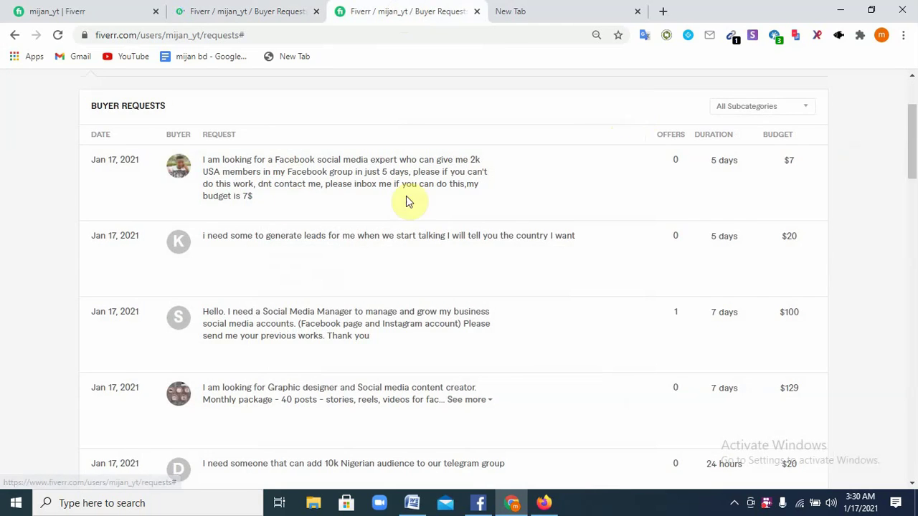
- Browse the buyer requests down to the one asking for 1000 YouTube subscribers and examine its details
scroll(244, 373, "down", 10)
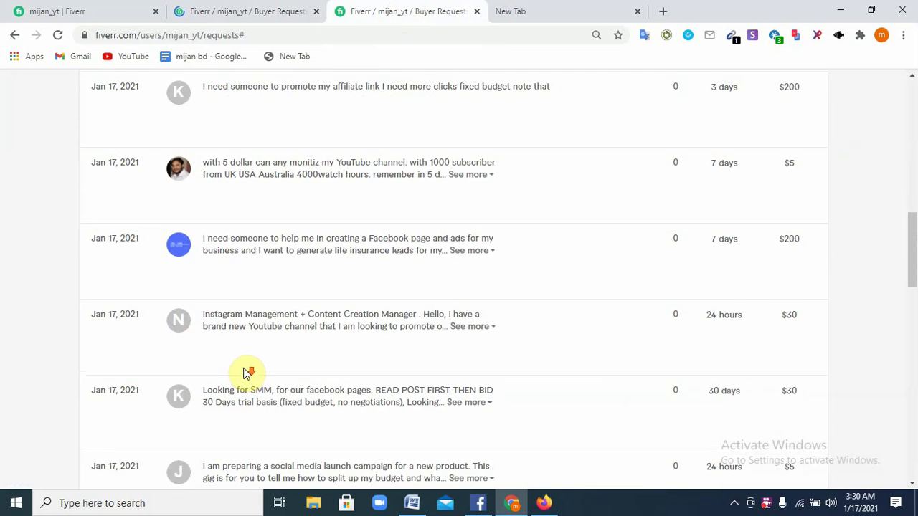
scroll(243, 373, "down", 4)
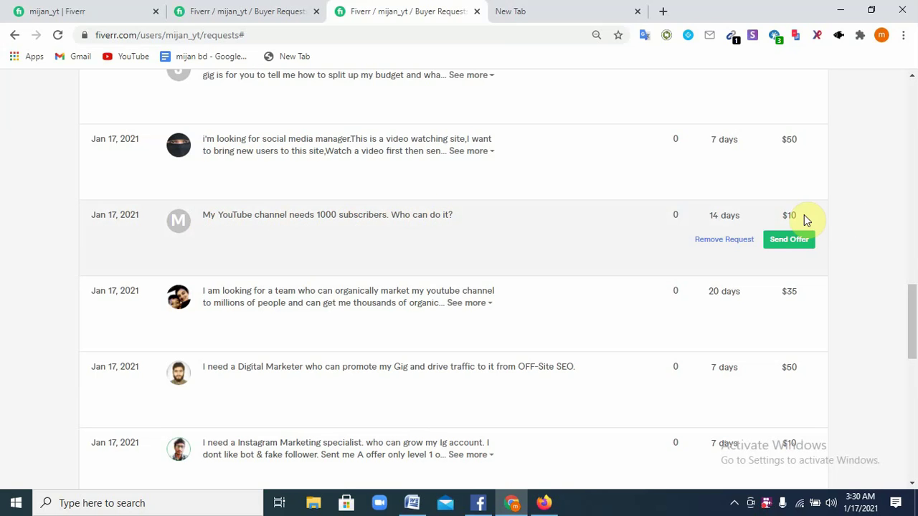
left_click(335, 214)
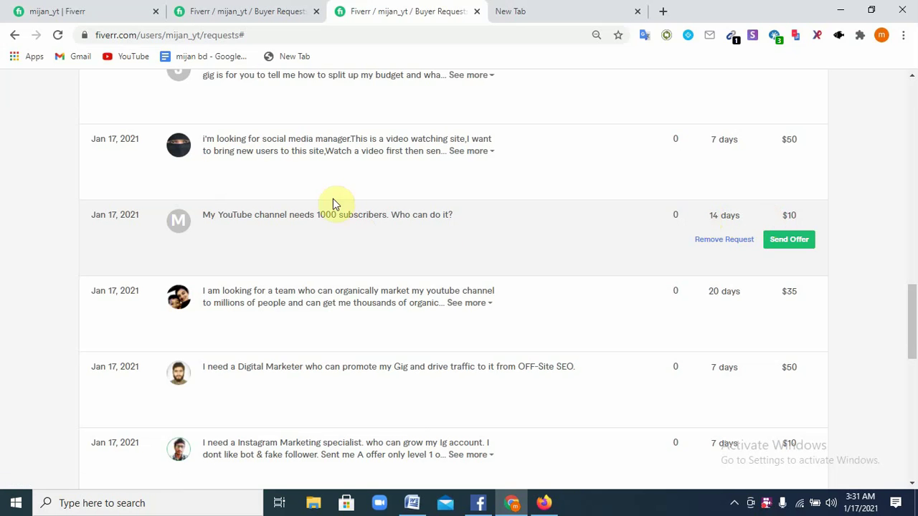
- Review the full list of active buyer requests, from the newest entry down to the last one
scroll(311, 301, "up", 4)
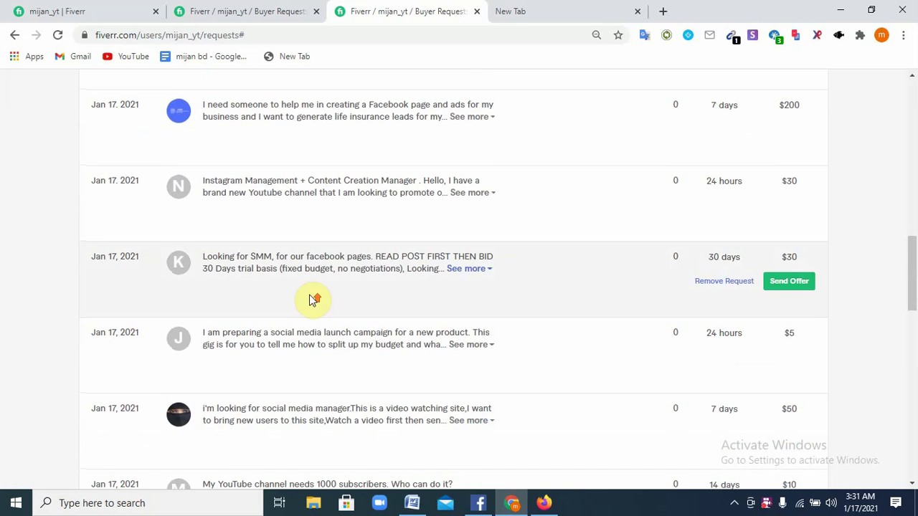
scroll(311, 299, "up", 4)
scroll(312, 300, "up", 4)
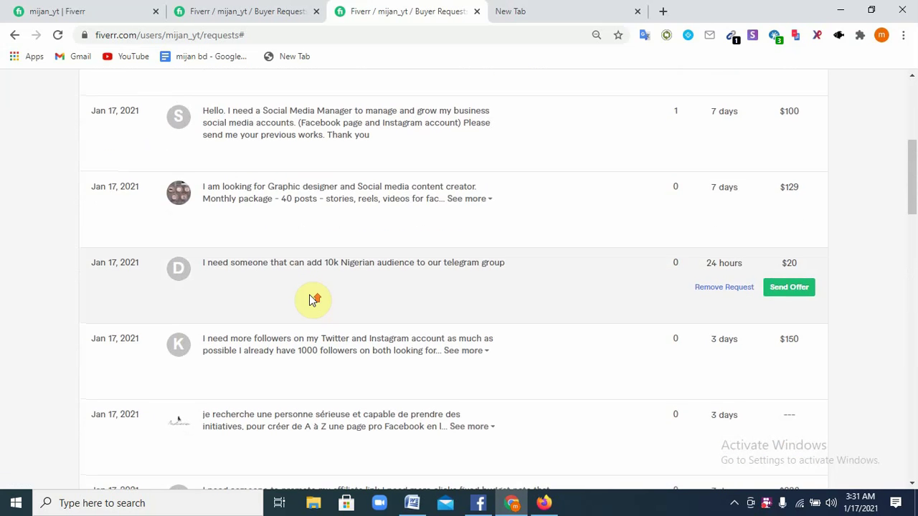
scroll(311, 300, "up", 3)
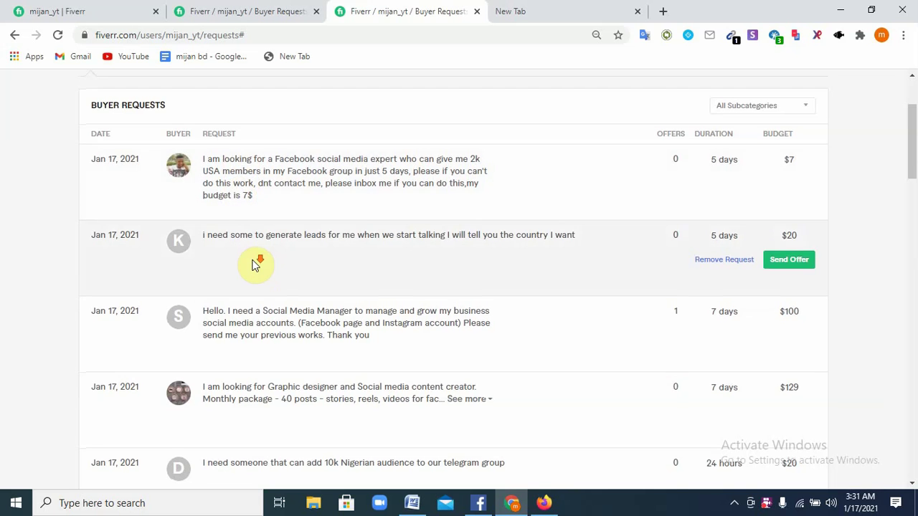
scroll(254, 262, "down", 15)
scroll(258, 301, "down", 3)
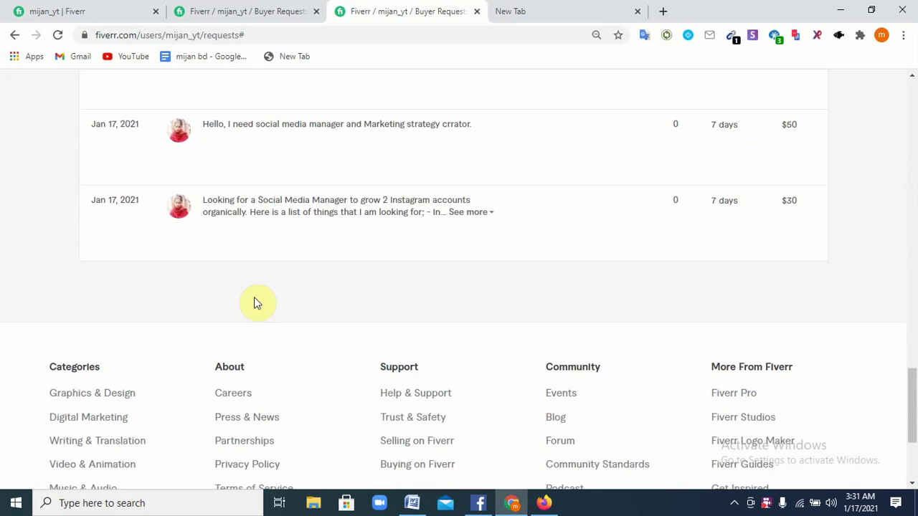
scroll(254, 297, "up", 10)
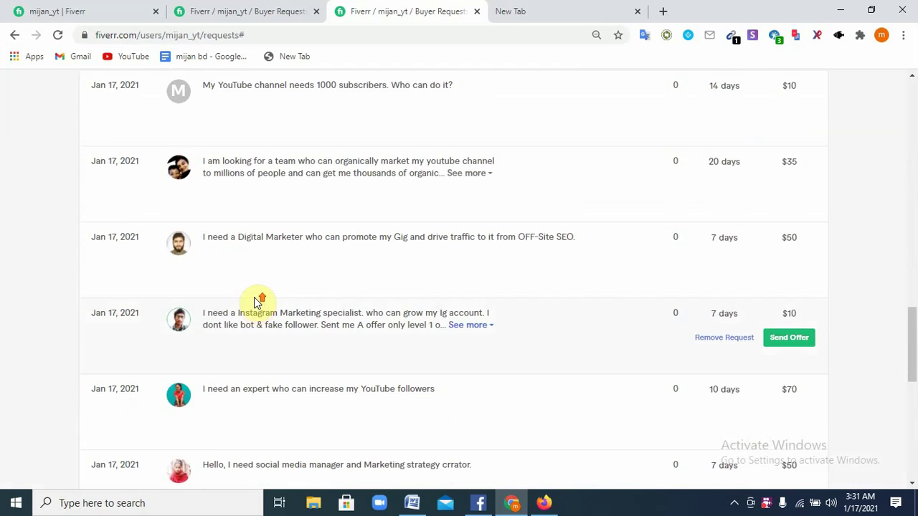
scroll(256, 302, "up", 10)
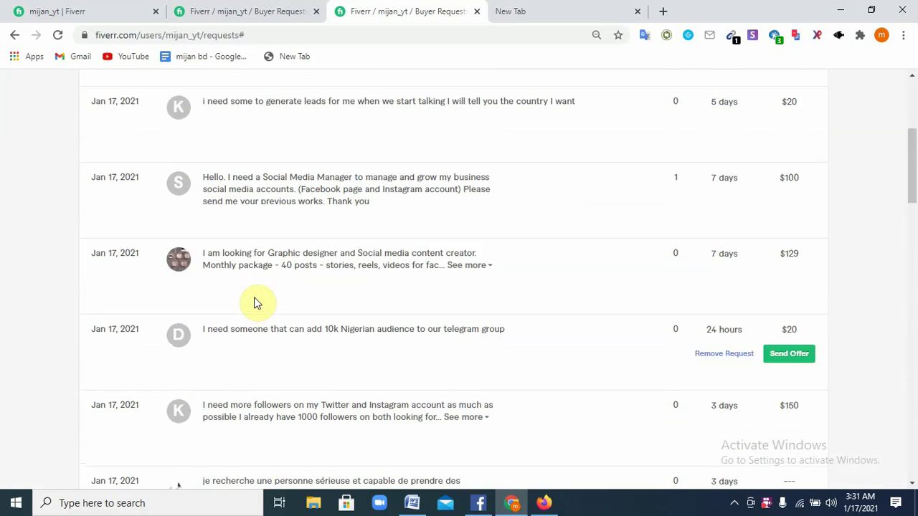
scroll(257, 303, "up", 3)
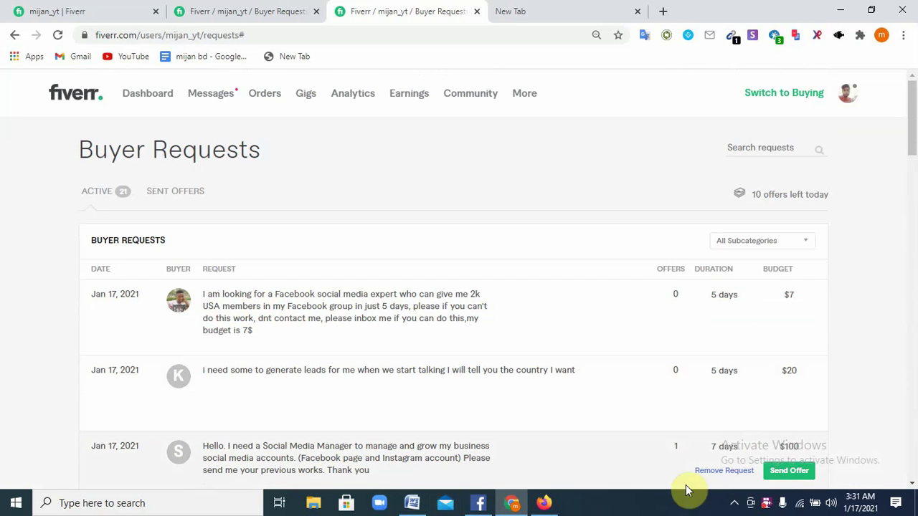
left_click(765, 504)
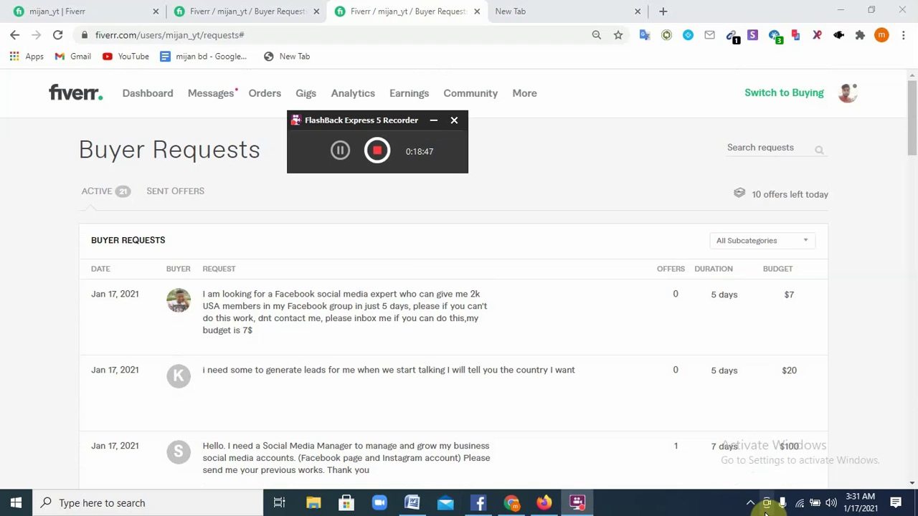